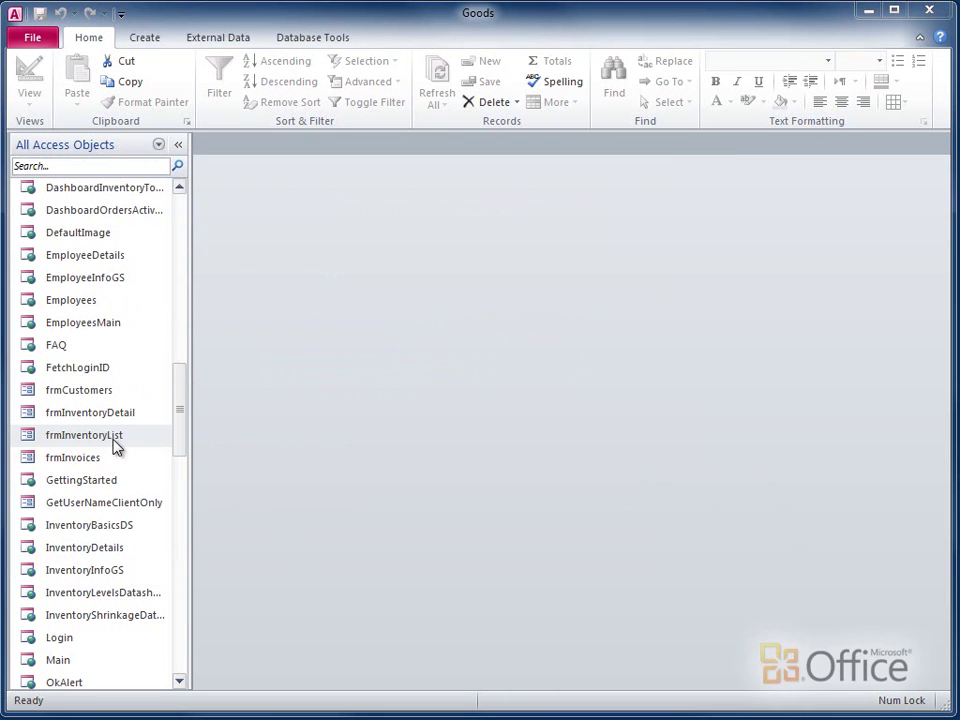
# Open the frmInventoryList form, scroll through its records, and return to the top
pyautogui.doubleClick(113, 440)
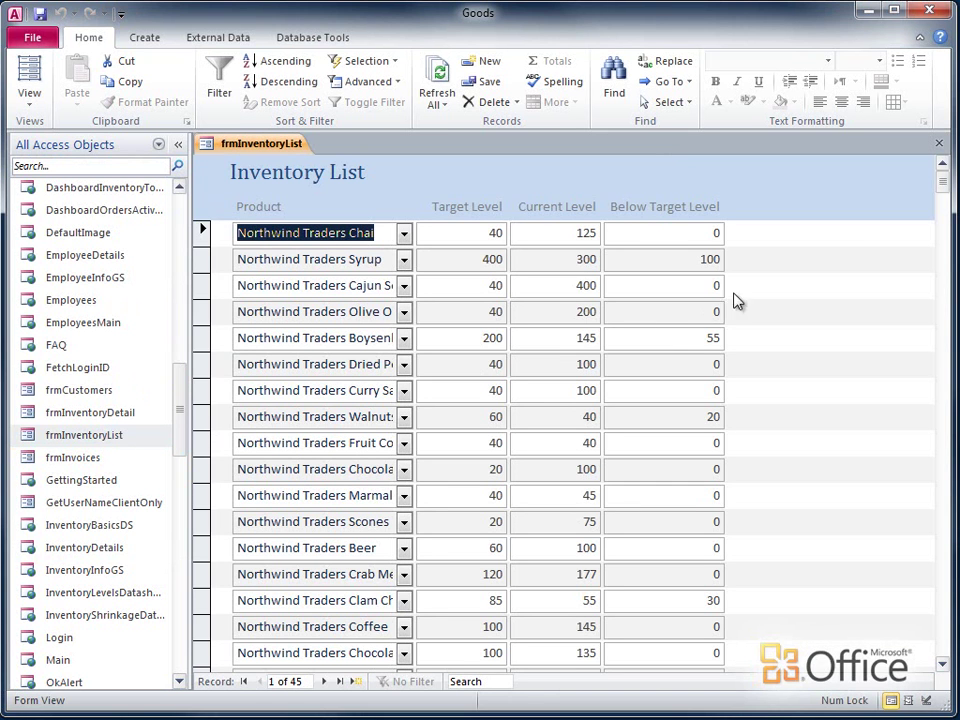
pyautogui.moveTo(945, 190); pyautogui.dragTo(945, 447)
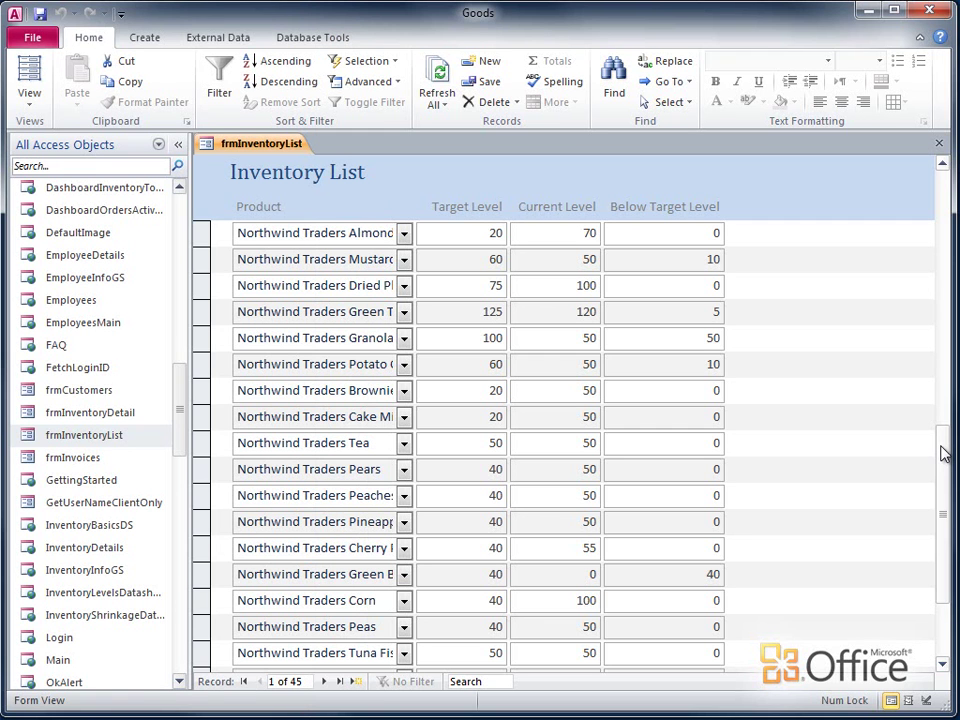
pyautogui.moveTo(941, 453); pyautogui.dragTo(934, 197)
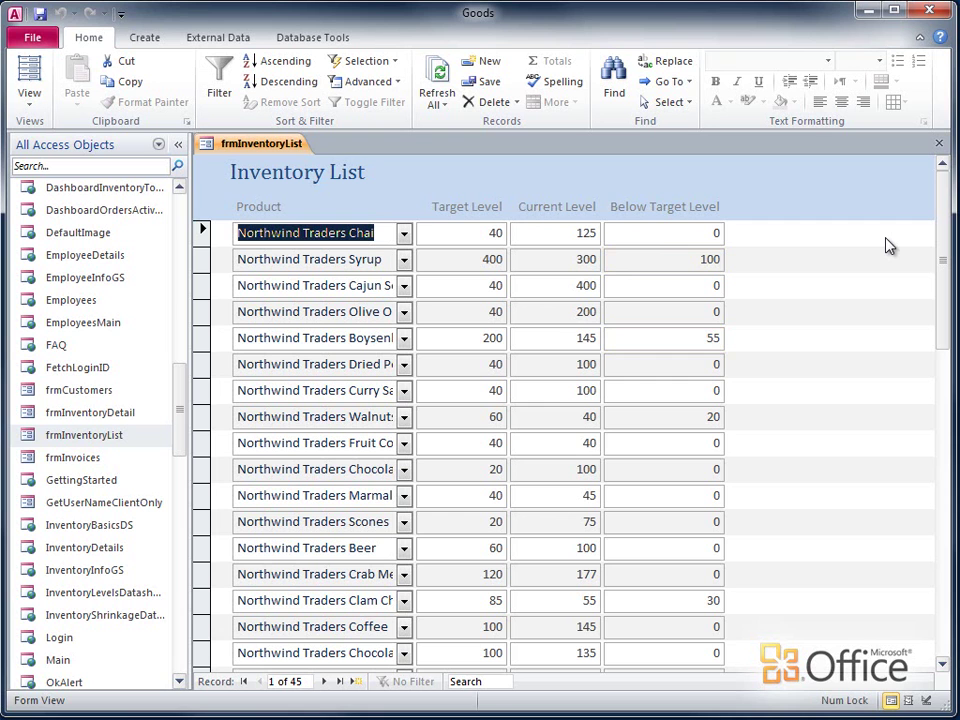
# Switch the Inventory List to Layout view and open conditional formatting for the Below Target Level column
pyautogui.rightClick(296, 147)
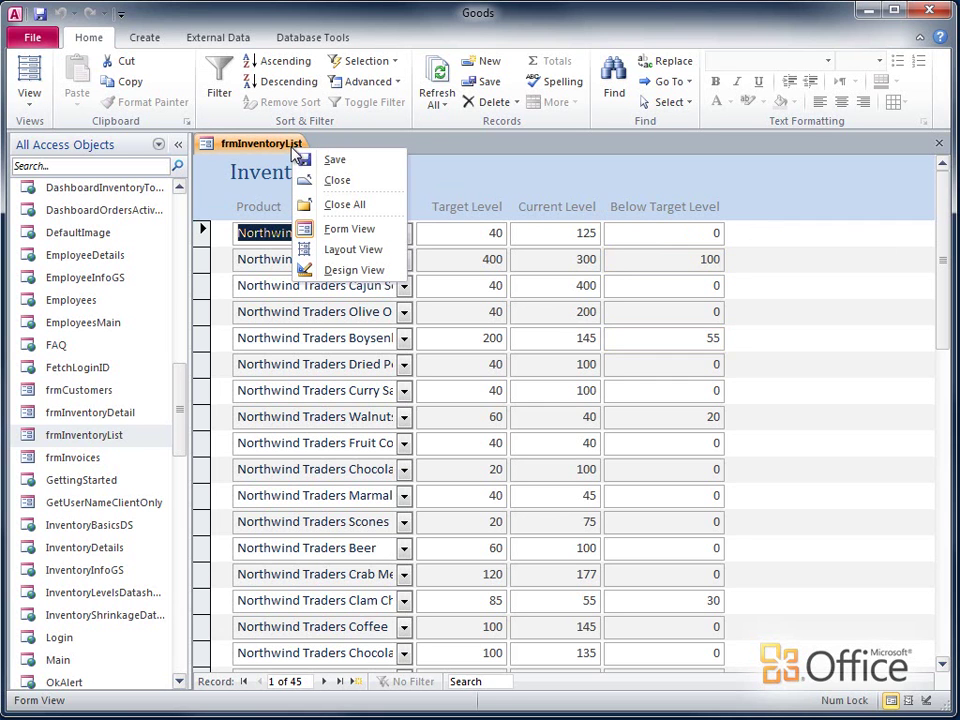
pyautogui.click(350, 250)
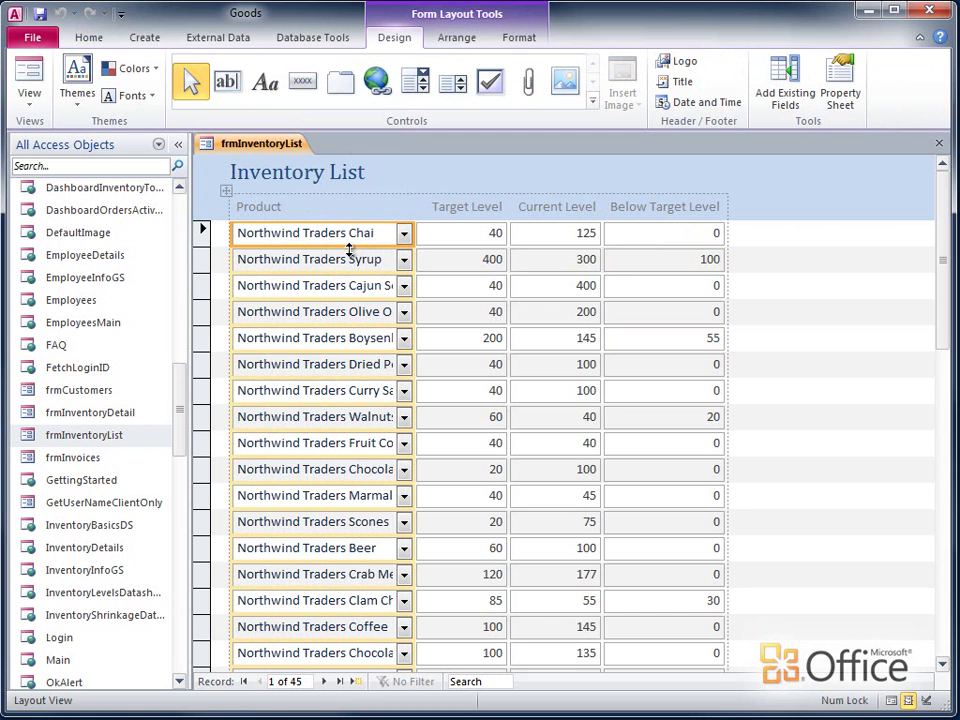
pyautogui.click(628, 314)
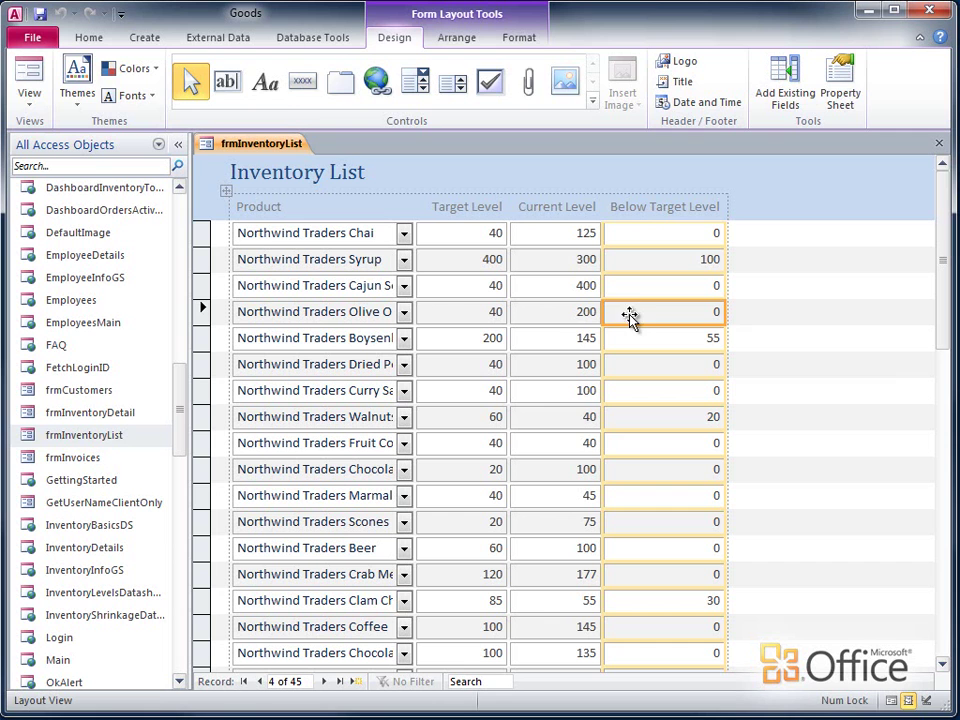
pyautogui.click(517, 40)
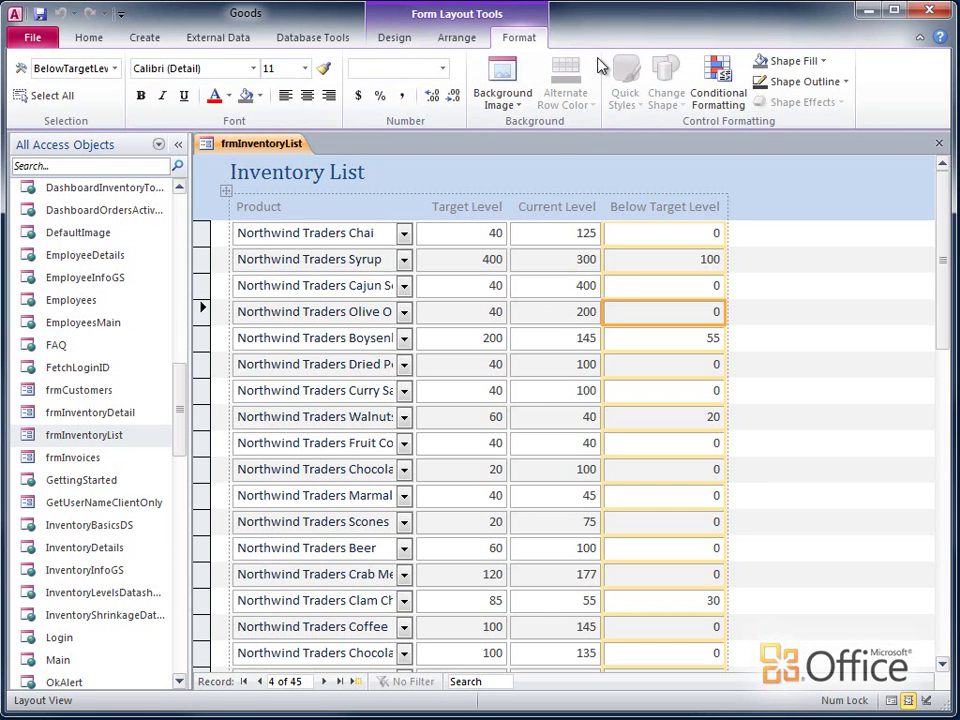
pyautogui.click(714, 88)
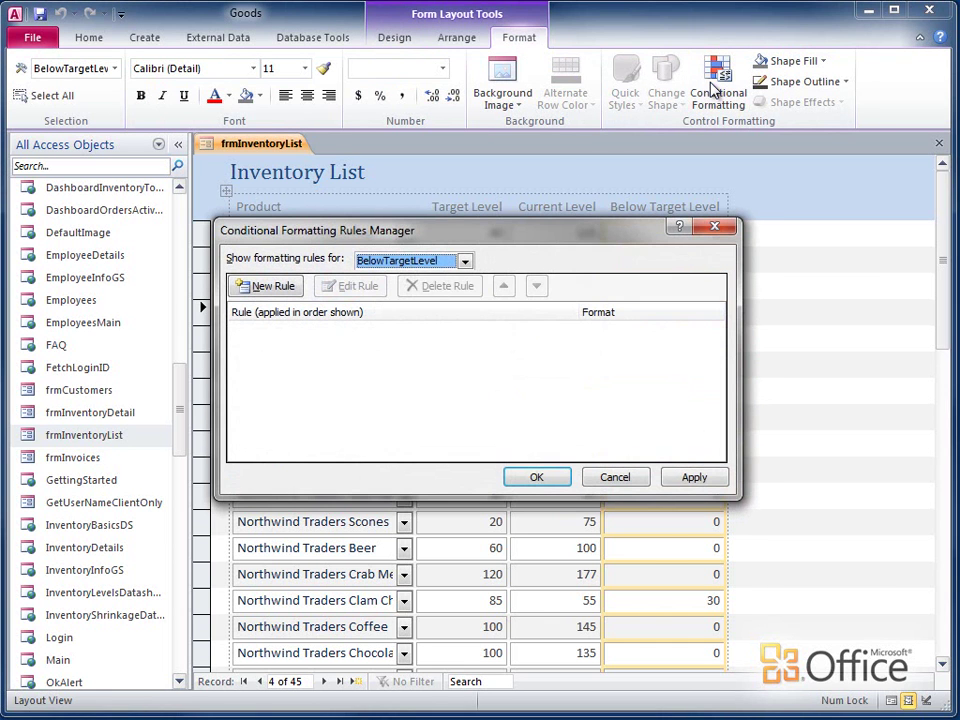
# Add a rule making Below Target Level values >= 50 bold white text on red fill
pyautogui.click(264, 287)
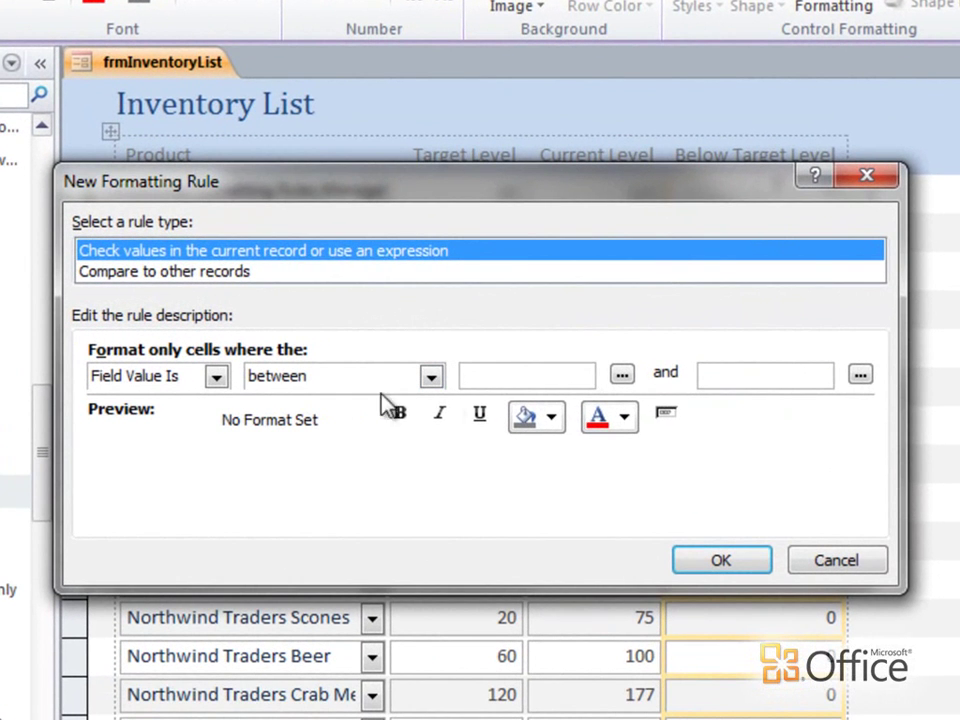
pyautogui.click(433, 378)
pyautogui.click(407, 510)
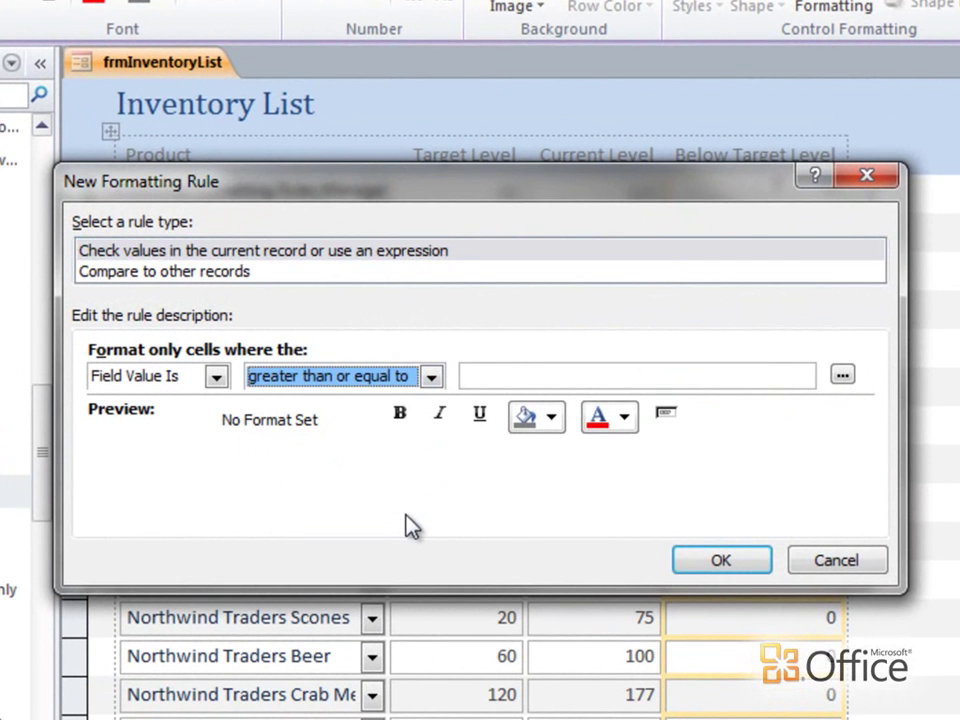
pyautogui.click(514, 377)
pyautogui.write('50')
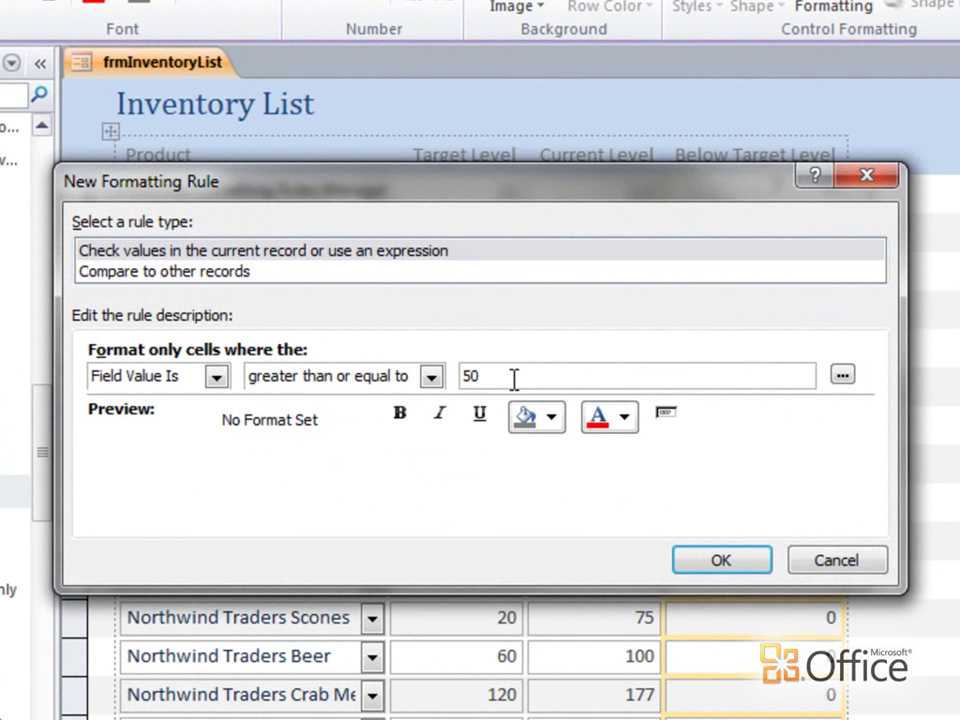
pyautogui.click(405, 428)
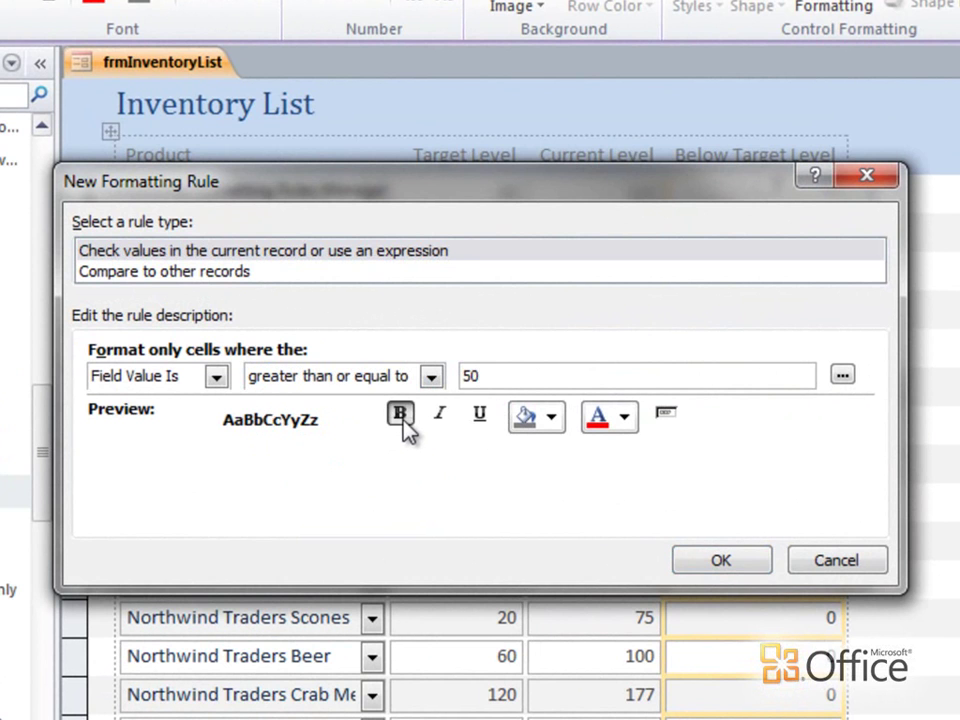
pyautogui.click(551, 422)
pyautogui.click(549, 641)
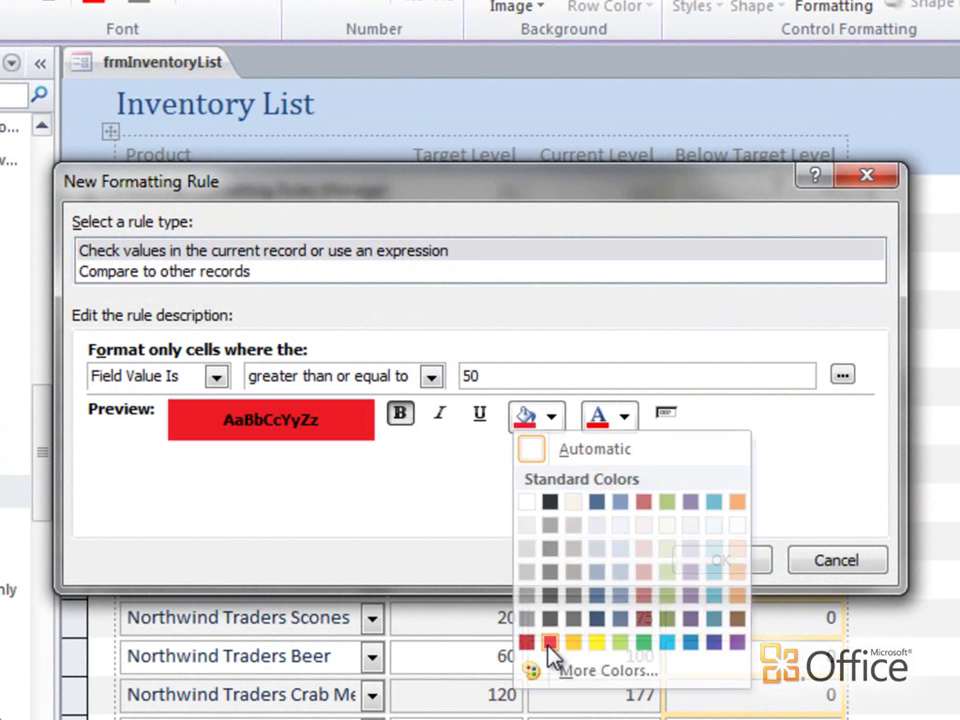
pyautogui.click(630, 422)
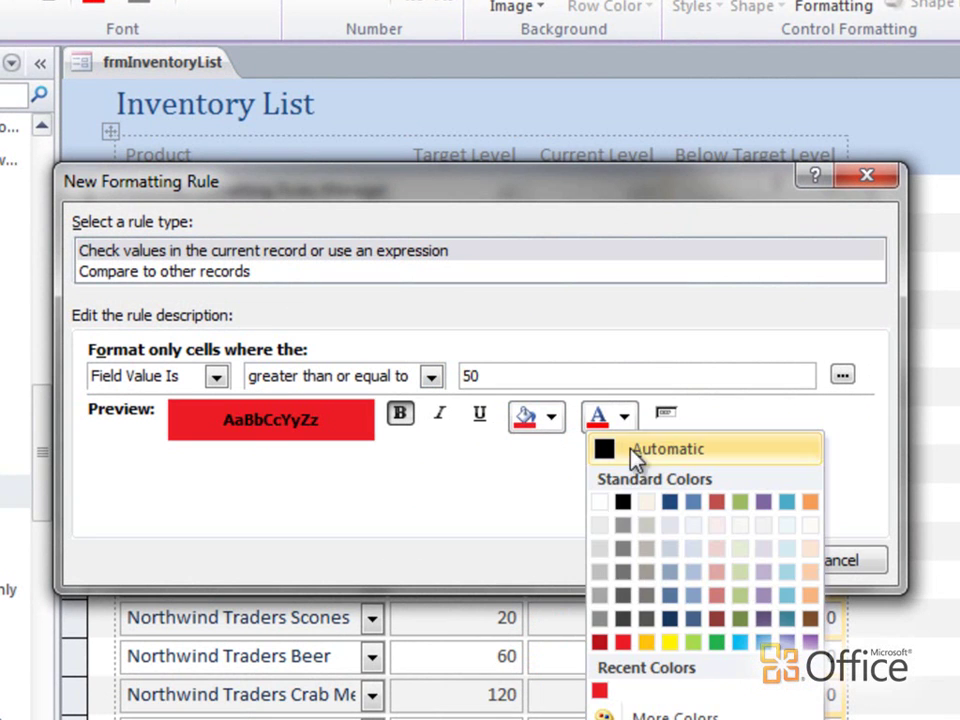
pyautogui.click(603, 503)
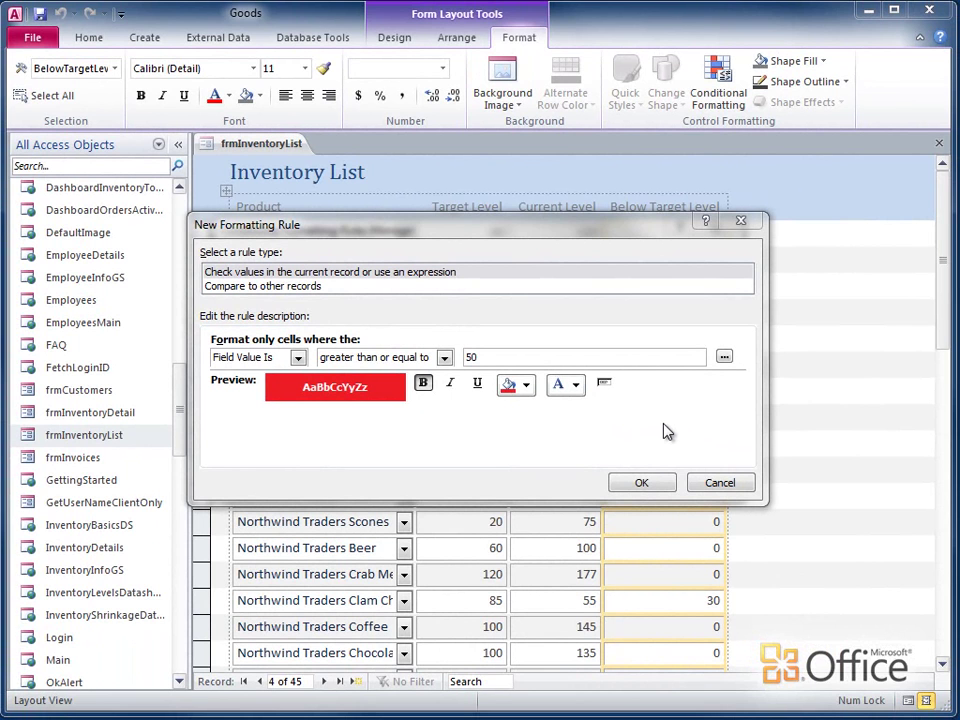
pyautogui.click(642, 483)
pyautogui.click(551, 477)
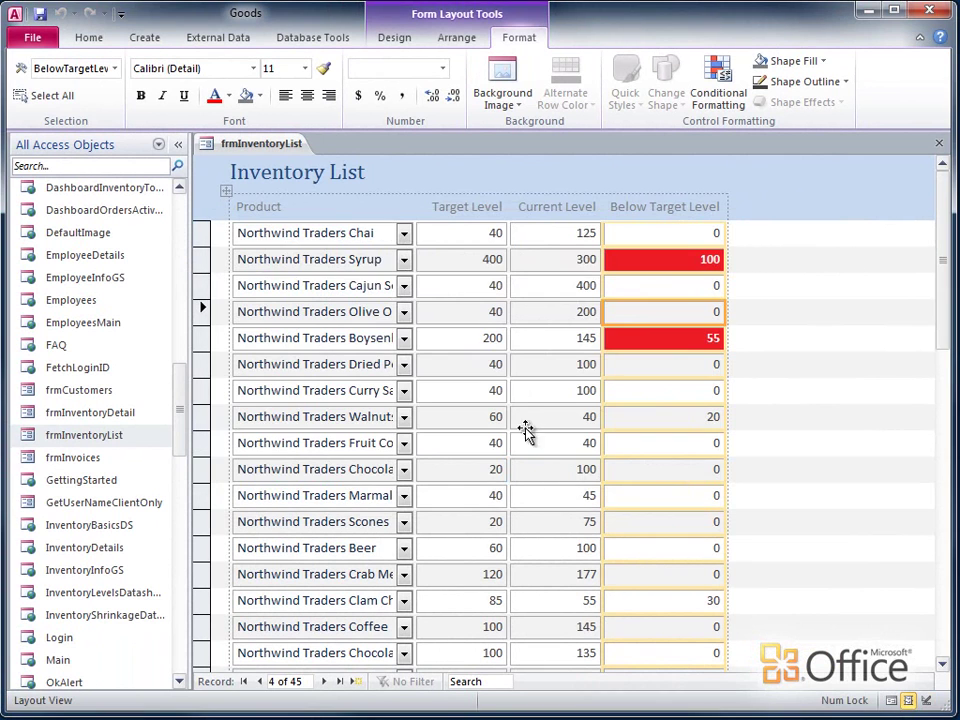
# Return the Inventory List to Form view and review the red 100 and 55 values
pyautogui.rightClick(283, 146)
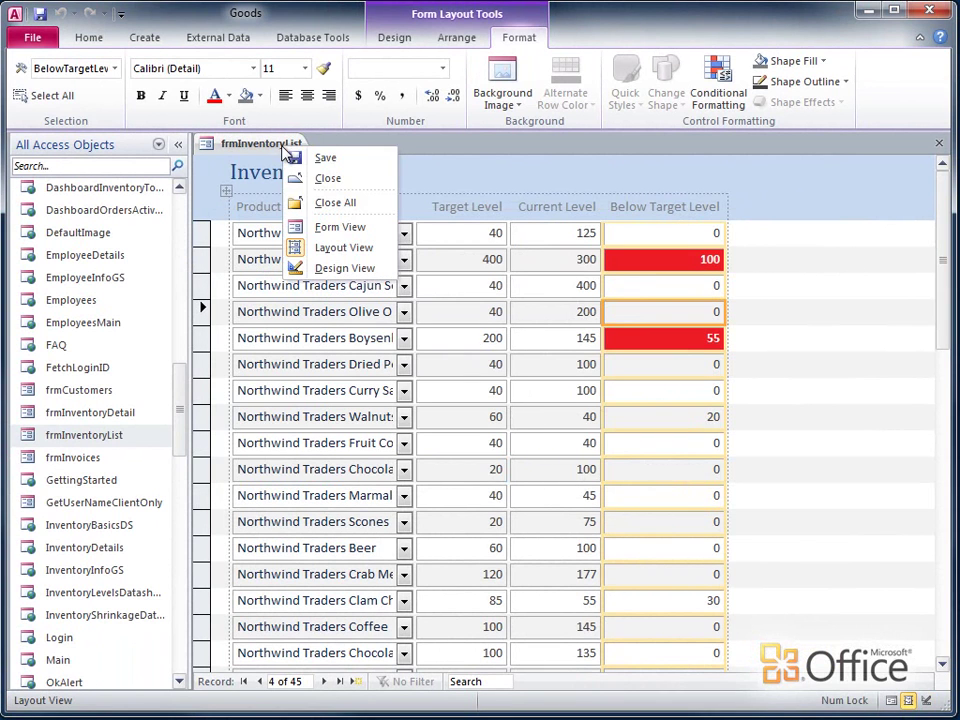
pyautogui.click(318, 228)
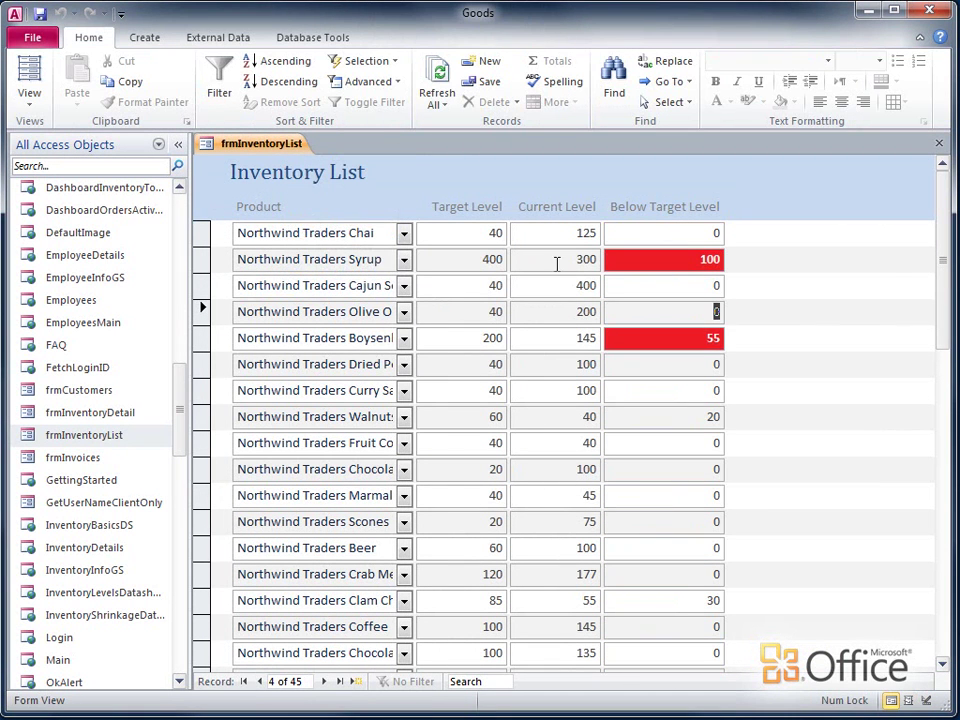
pyautogui.moveTo(943, 265)
pyautogui.mouseDown()
pyautogui.moveTo(935, 576)
pyautogui.moveTo(944, 265)
pyautogui.mouseUp()
# Reopen Below Target Level's conditional formatting in Layout view and edit the Value >= 50 rule
pyautogui.rightClick(265, 146)
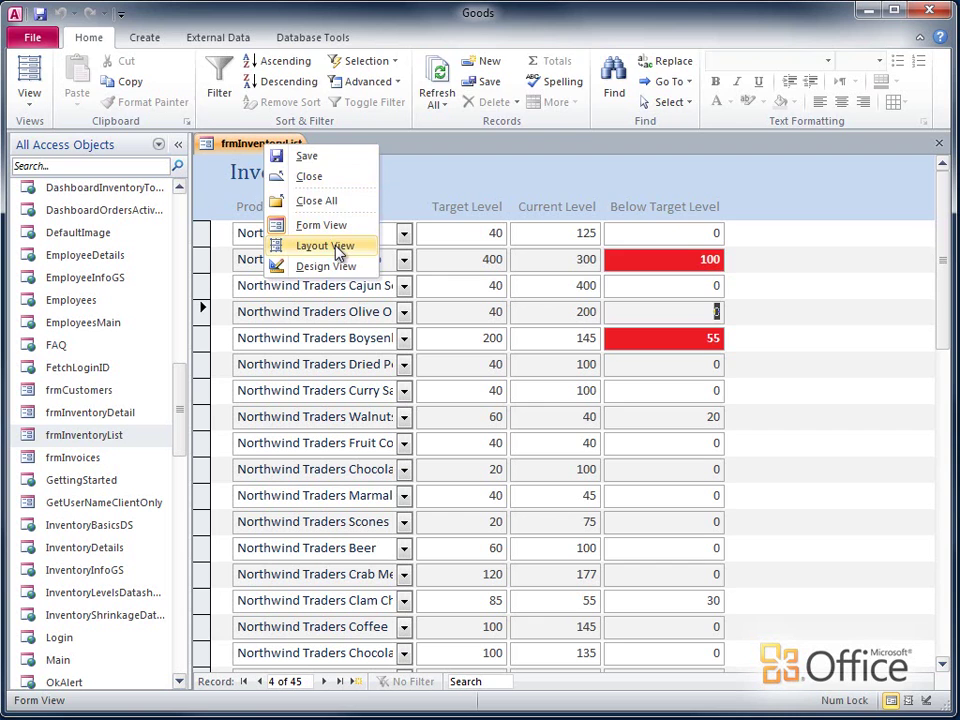
pyautogui.click(283, 247)
pyautogui.click(620, 268)
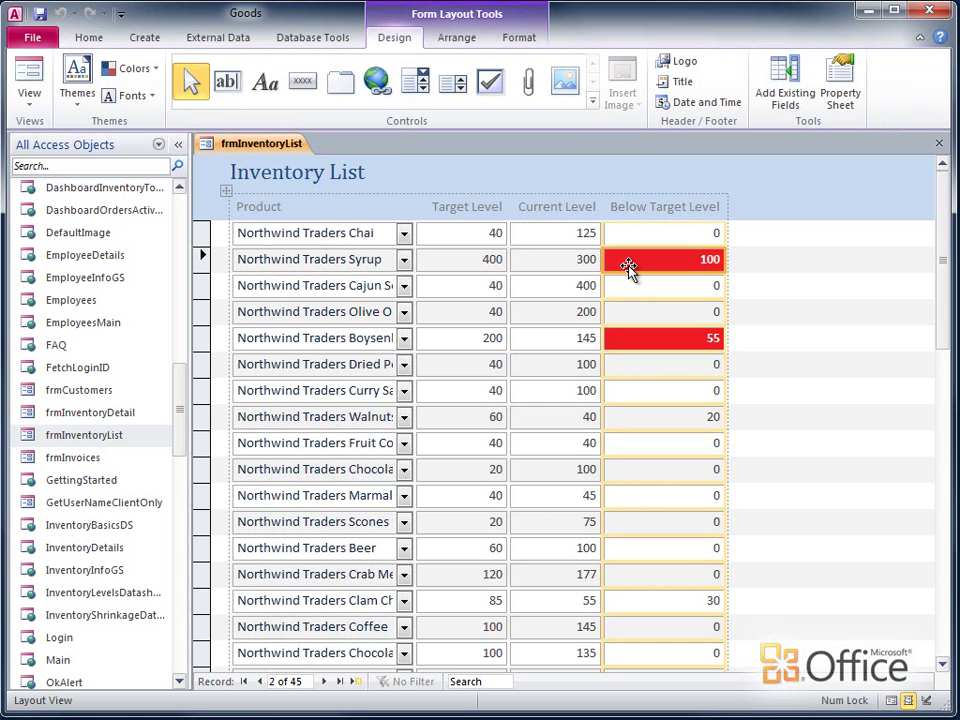
pyautogui.click(524, 42)
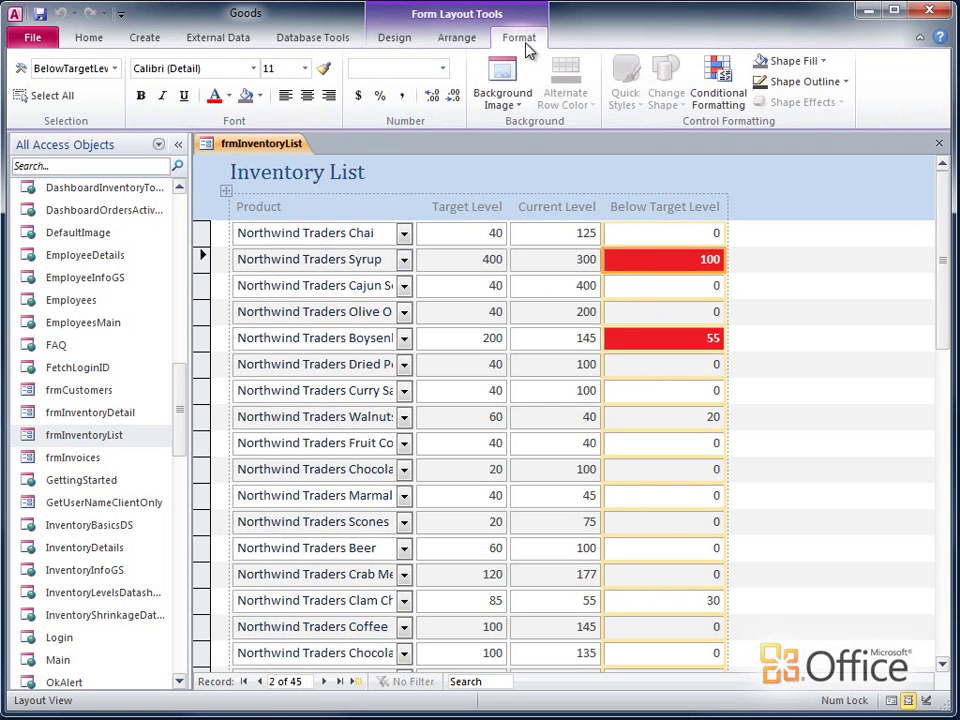
pyautogui.click(716, 78)
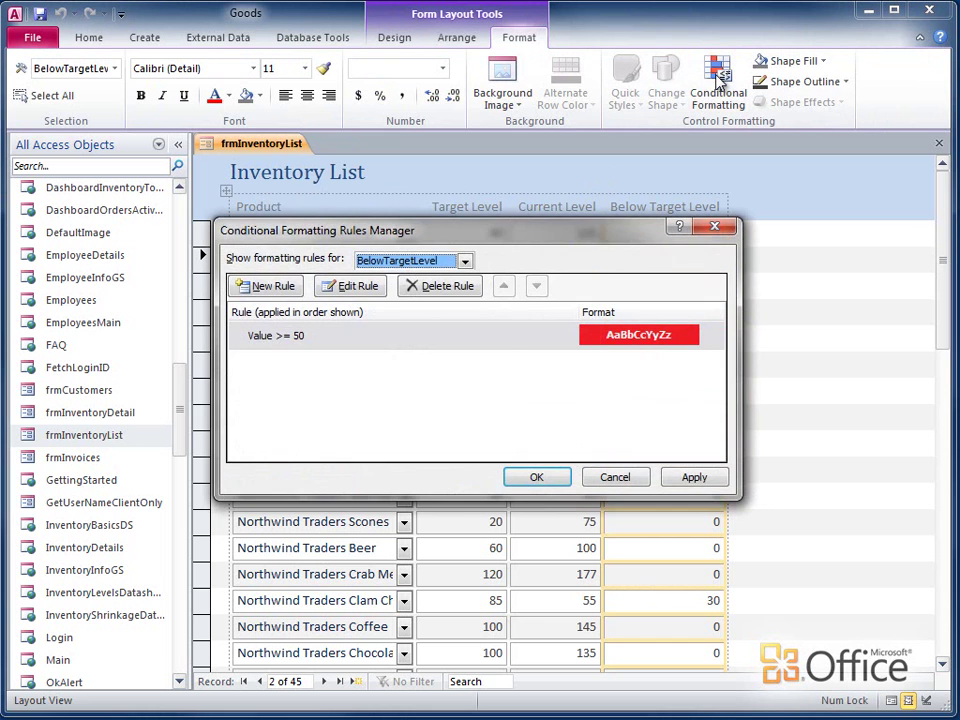
pyautogui.click(380, 340)
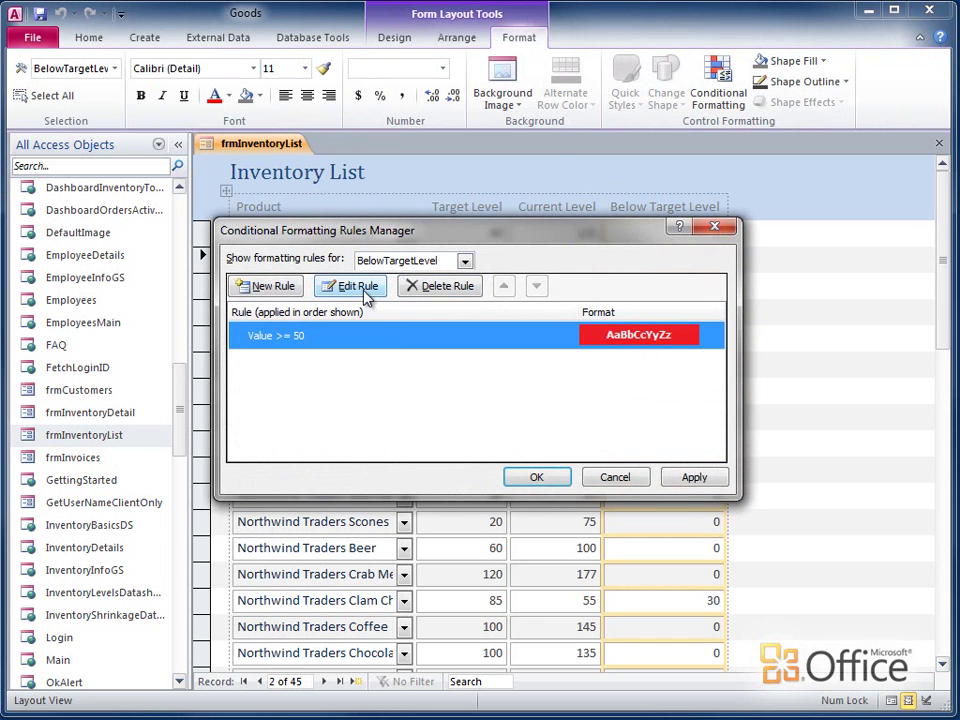
pyautogui.click(364, 291)
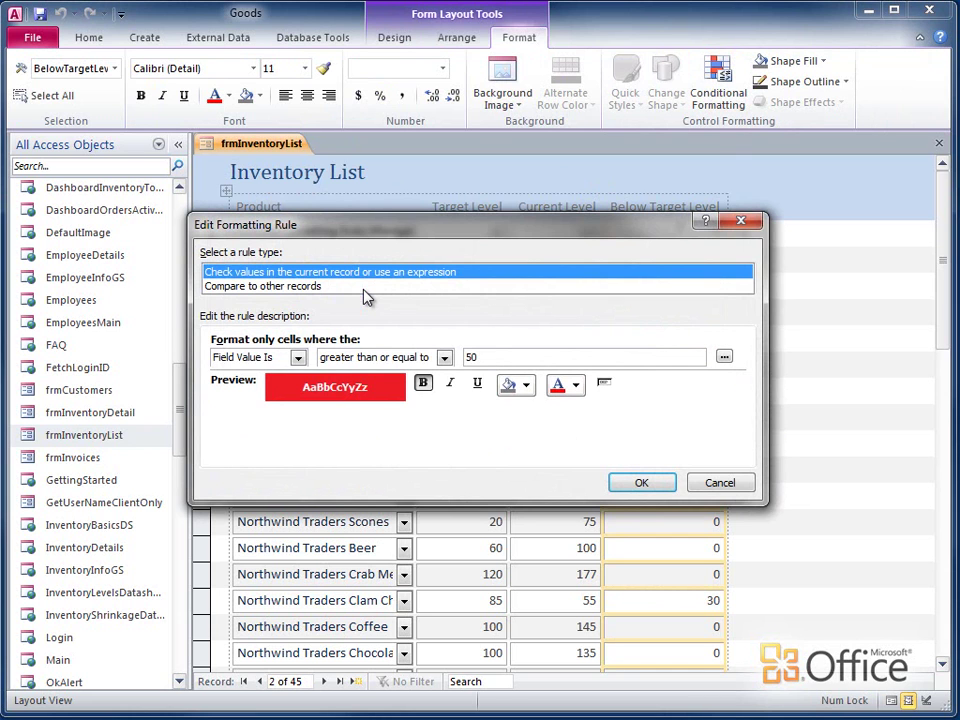
# Change the rule to Expression Is BelowTargetLevel/TargetLevel>=0.2 and apply it
pyautogui.click(298, 358)
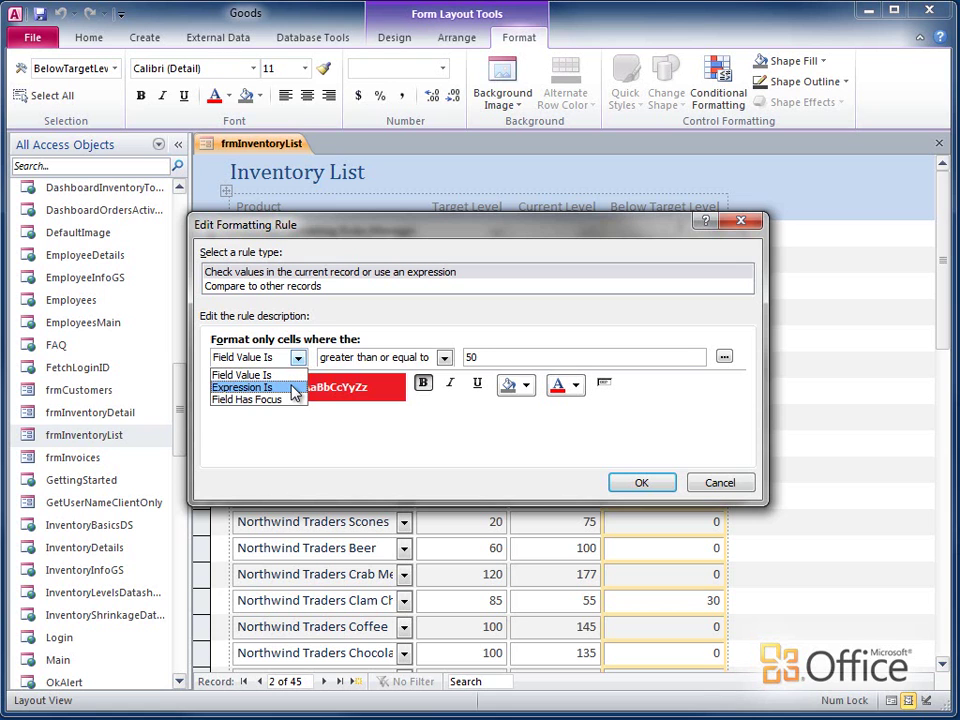
pyautogui.click(295, 387)
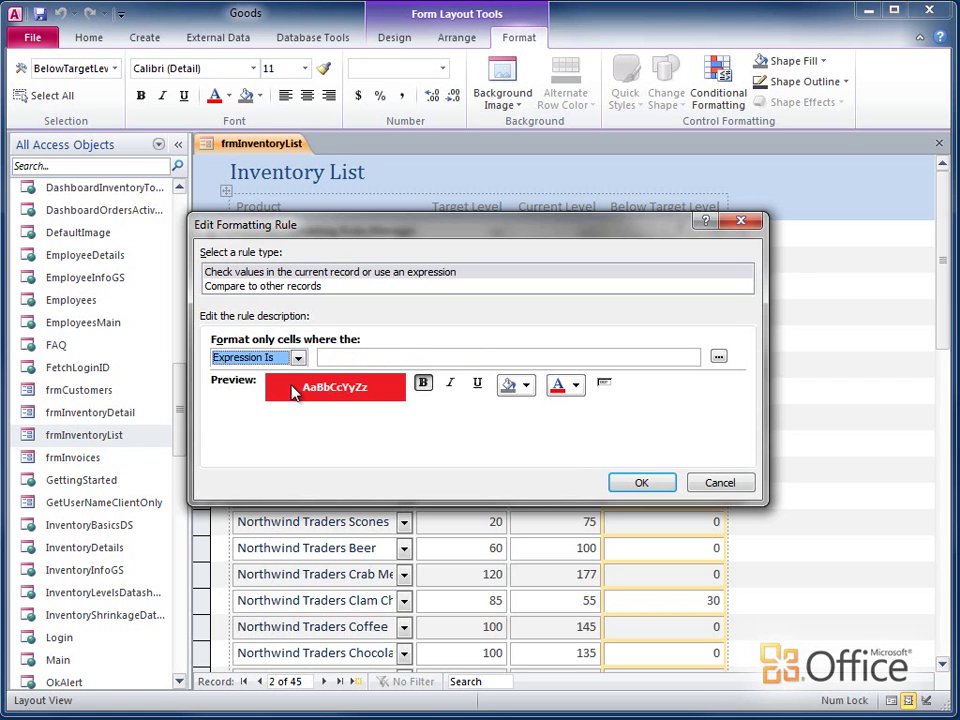
pyautogui.click(350, 358)
pyautogui.write('BelowTargetLe')
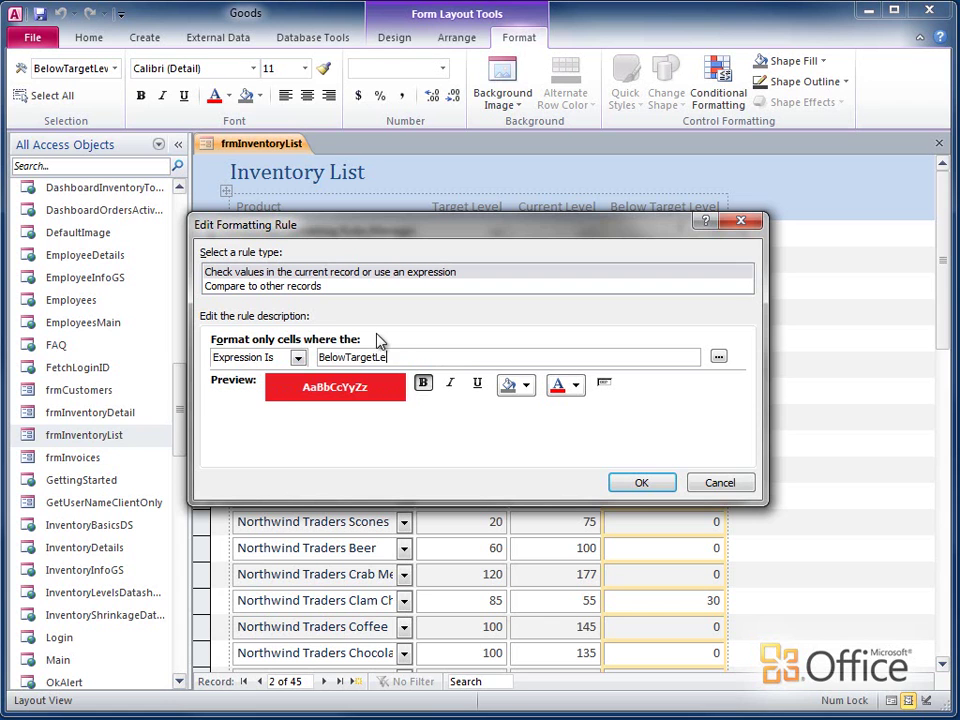
pyautogui.write('vel/TargetLevel>=0.2')
pyautogui.click(641, 482)
pyautogui.click(540, 475)
# Switch the Inventory List back to Form view and scroll through the records to review them
pyautogui.rightClick(296, 148)
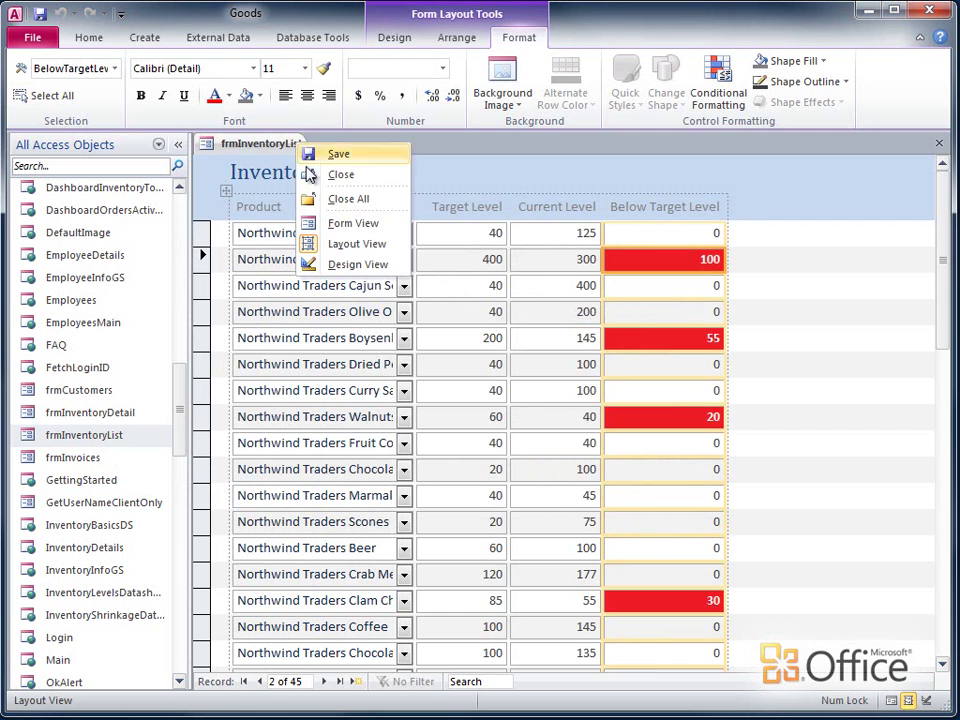
pyautogui.click(339, 224)
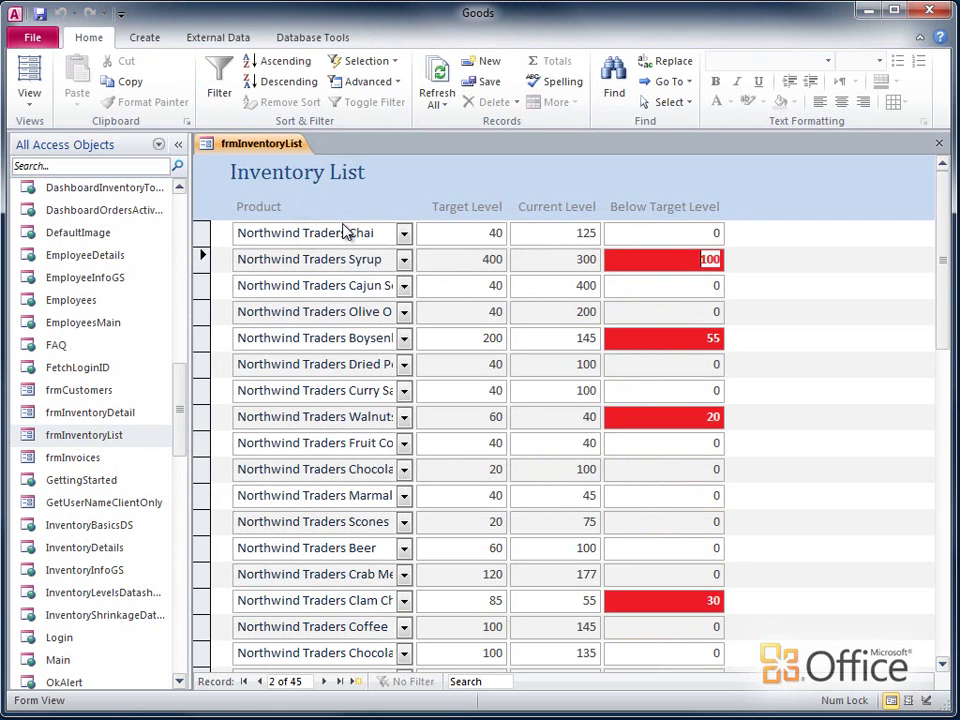
pyautogui.moveTo(943, 315); pyautogui.dragTo(943, 638)
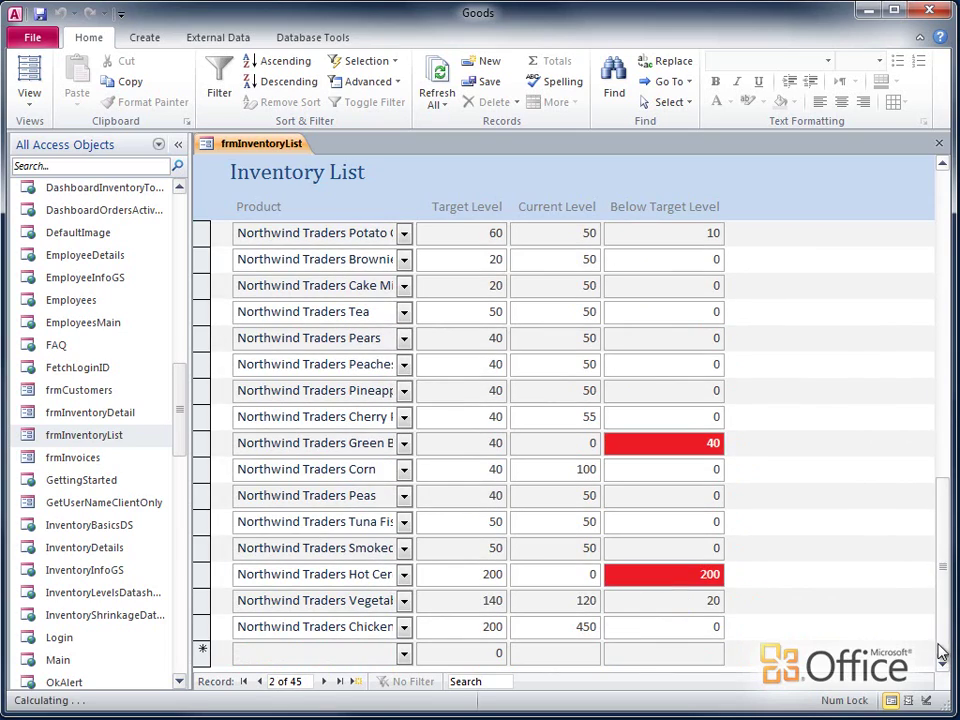
pyautogui.scroll(8, 943, 638)
pyautogui.scroll(2, 565, 440)
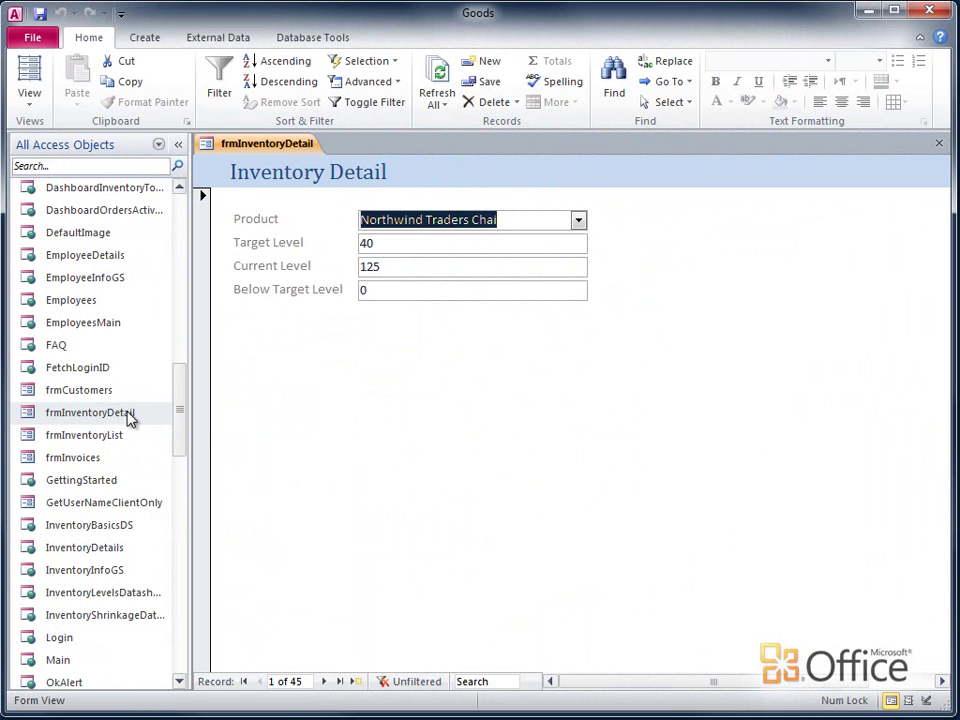
# Step forward through seven Inventory Detail records, checking for red below-target values
pyautogui.click(325, 682)
pyautogui.click(325, 682)
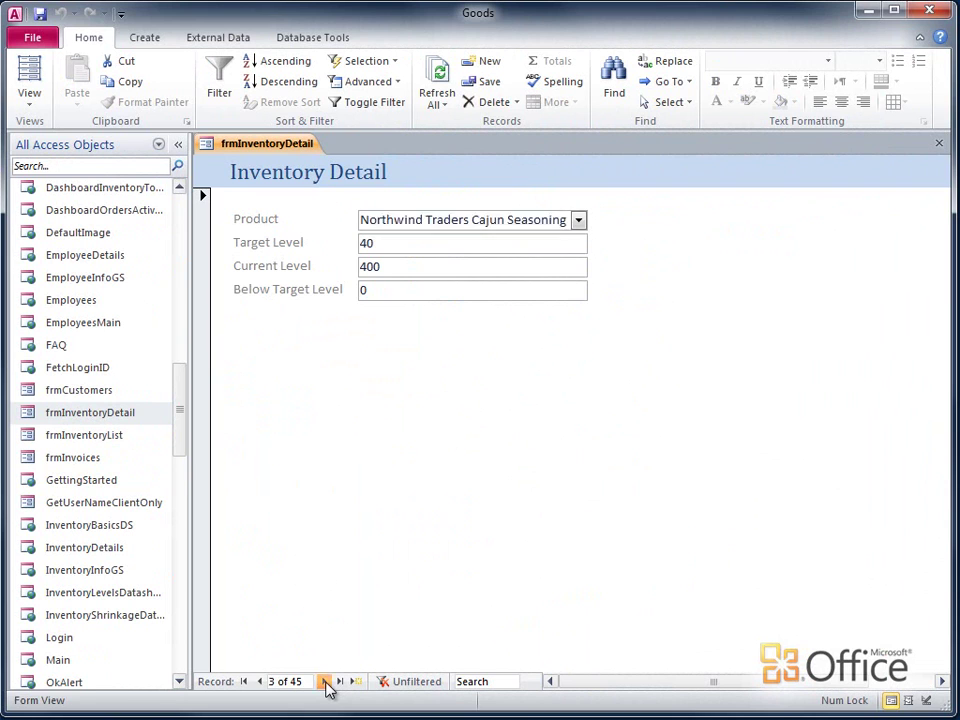
pyautogui.click(325, 682)
pyautogui.click(325, 682)
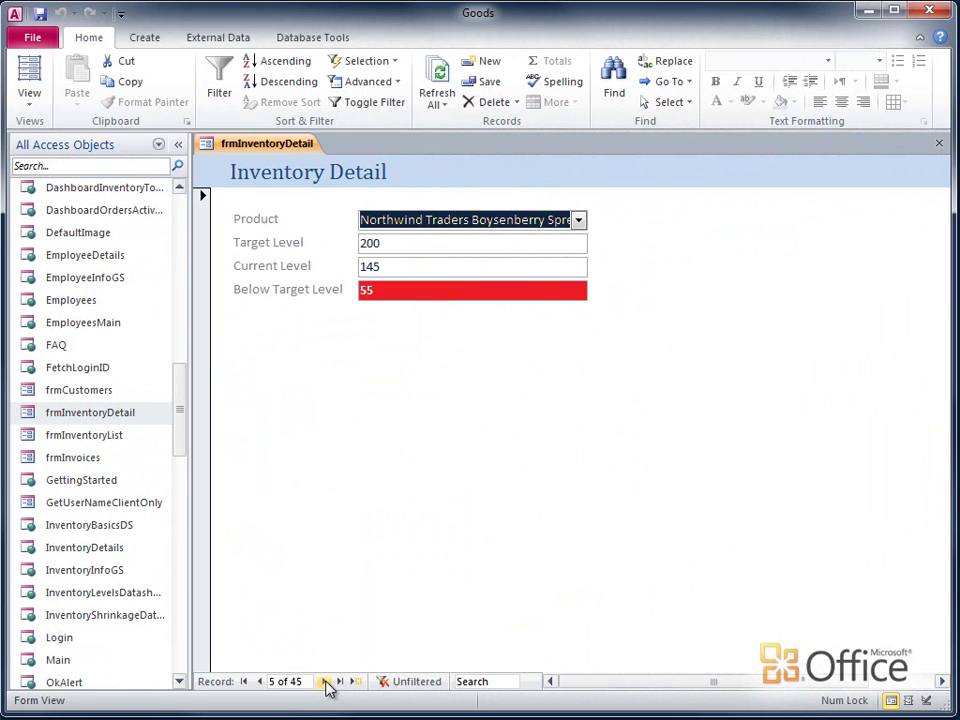
pyautogui.click(325, 682)
pyautogui.click(325, 682)
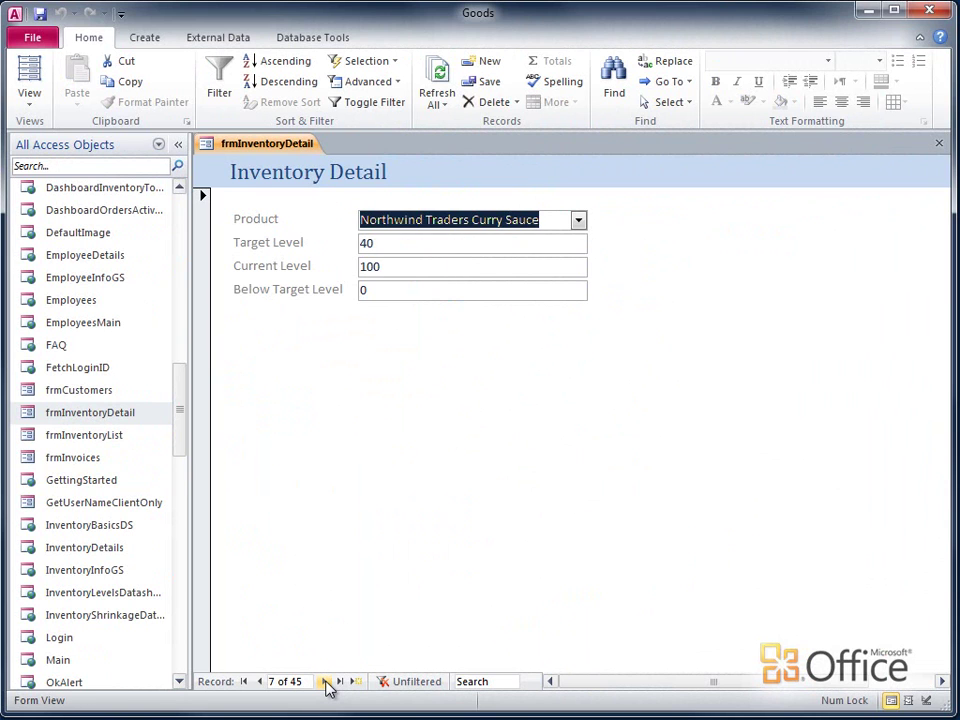
pyautogui.click(325, 682)
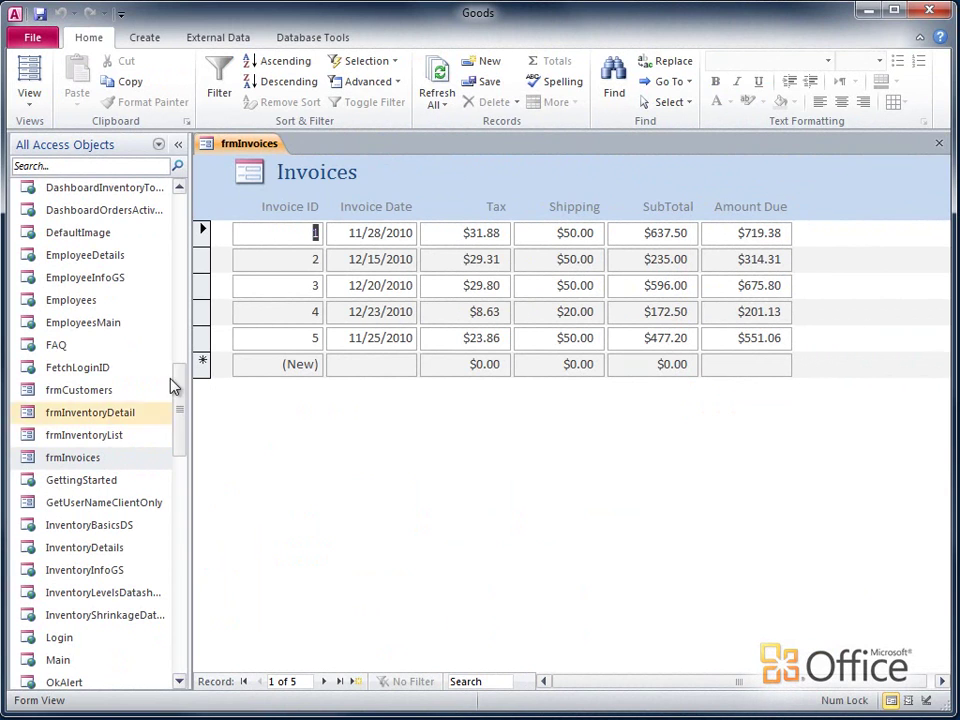
# Put the Invoices form in Layout view and select the Amount Due field
pyautogui.rightClick(253, 152)
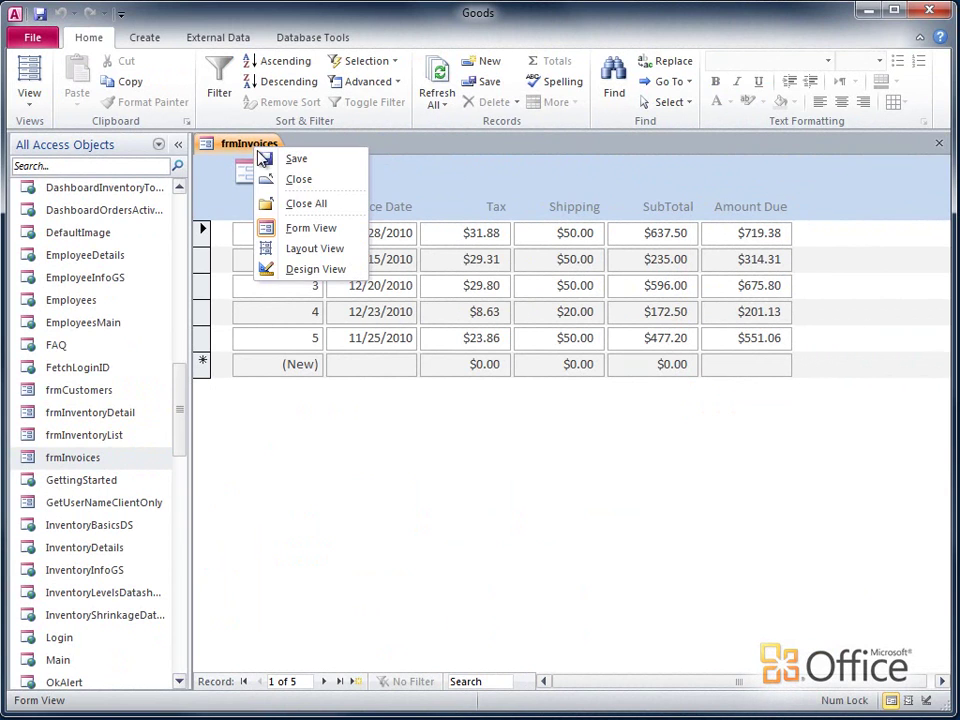
pyautogui.click(320, 249)
pyautogui.click(727, 265)
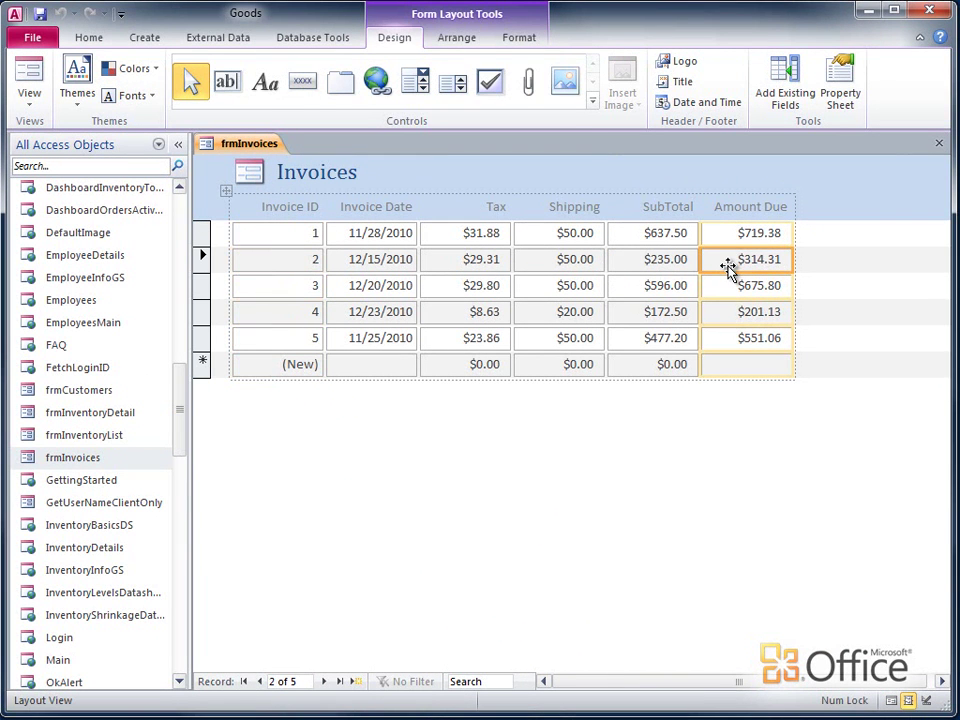
# Add a Compare to other records rule giving Amount Due light blue data bars
pyautogui.click(528, 40)
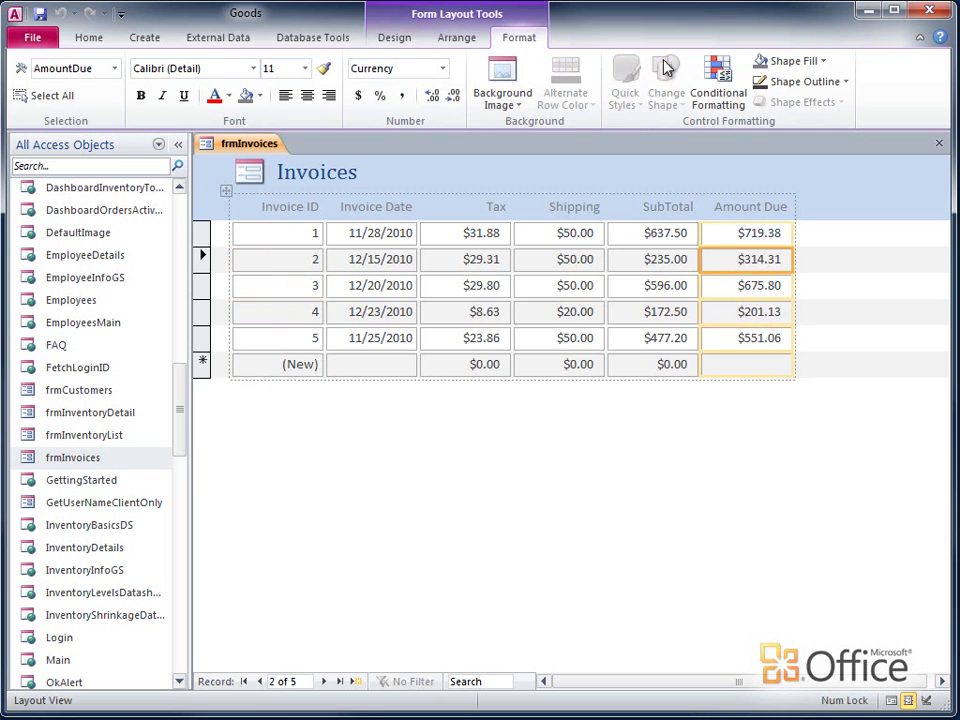
pyautogui.click(717, 80)
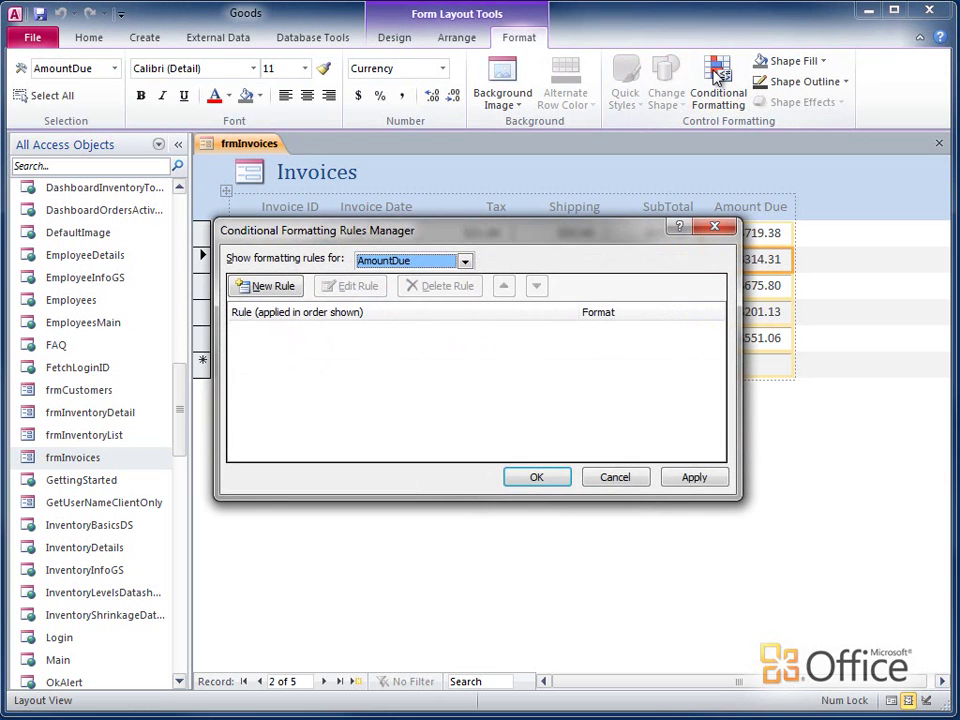
pyautogui.click(270, 286)
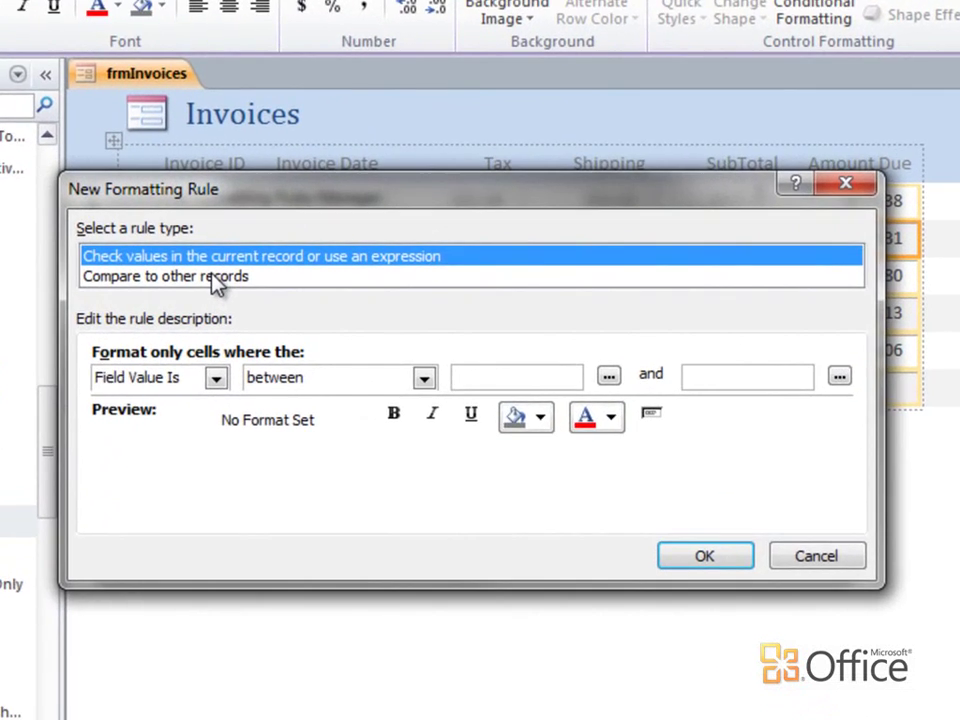
pyautogui.click(284, 288)
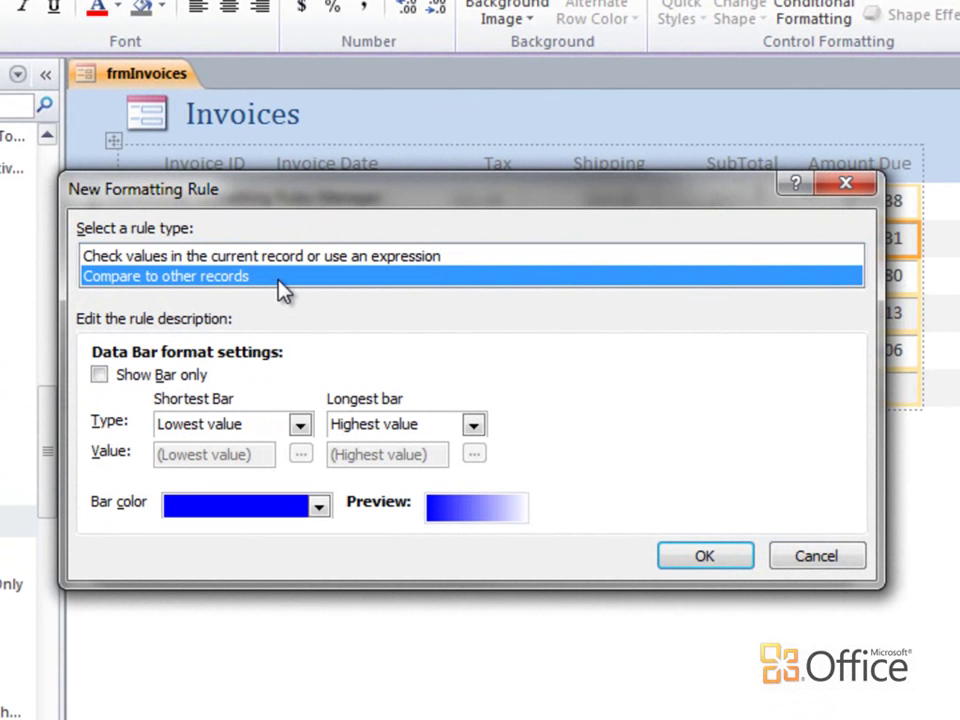
pyautogui.click(318, 504)
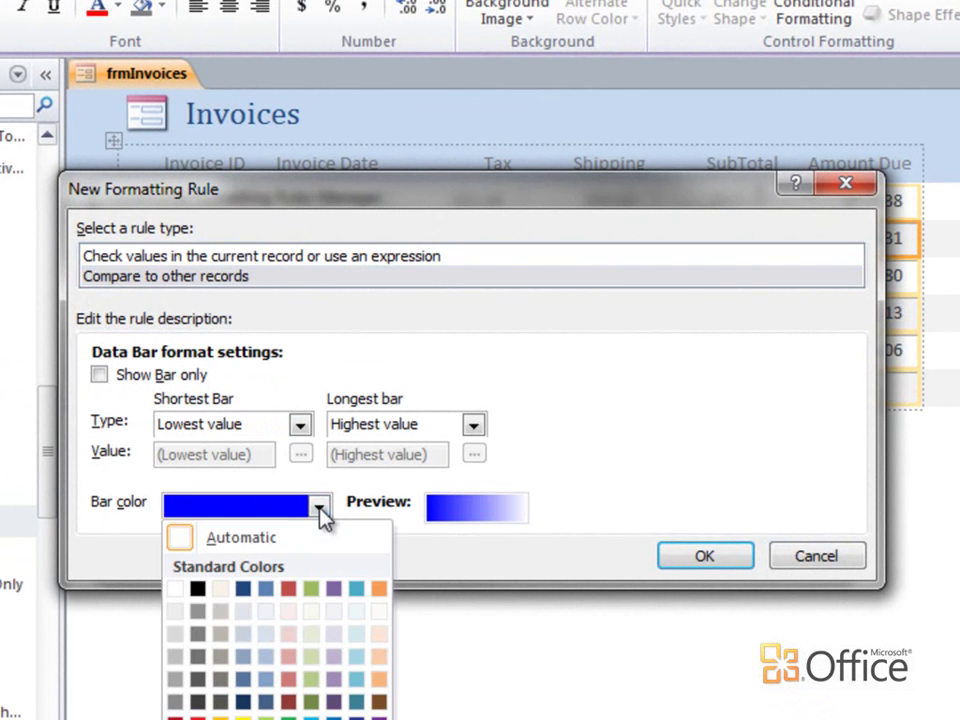
pyautogui.click(268, 680)
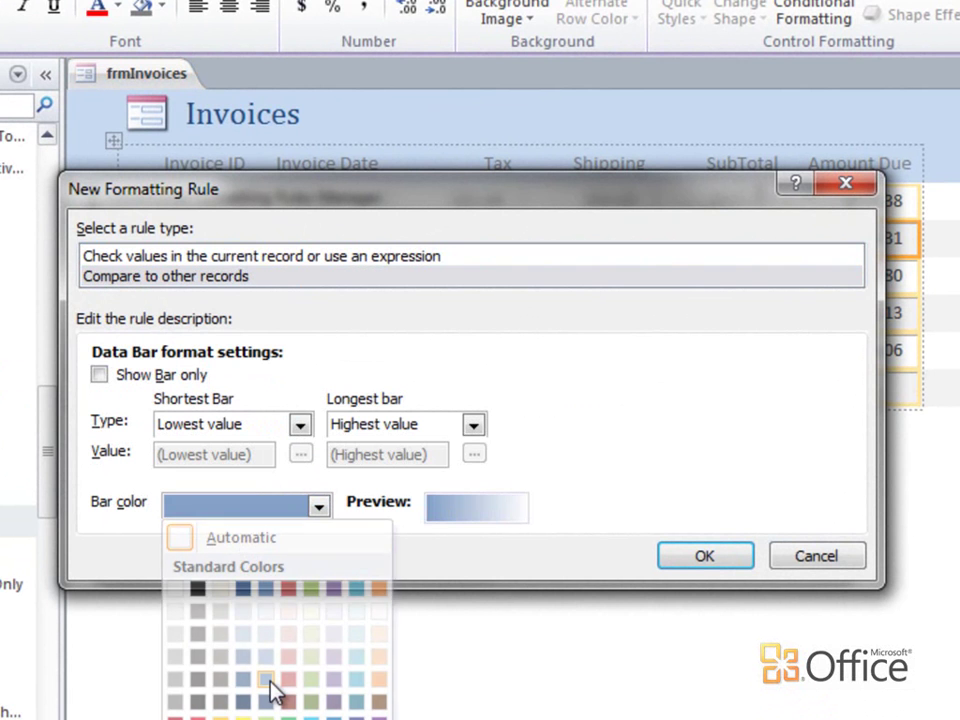
pyautogui.click(684, 562)
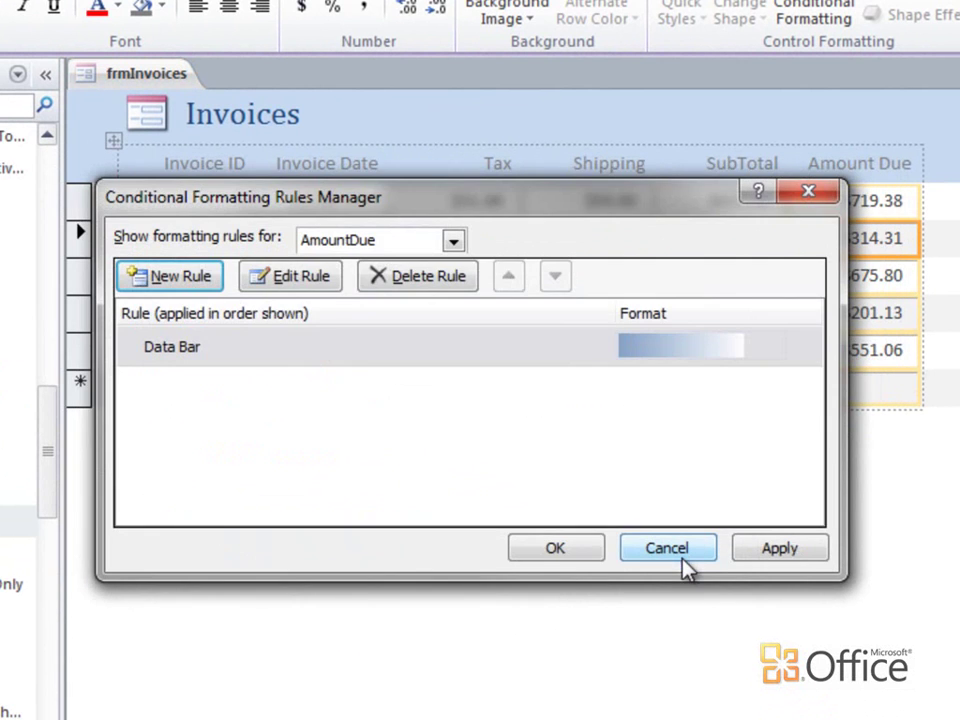
pyautogui.click(566, 558)
# Return the Invoices form to Form view and open the frmCustomers form
pyautogui.rightClick(184, 79)
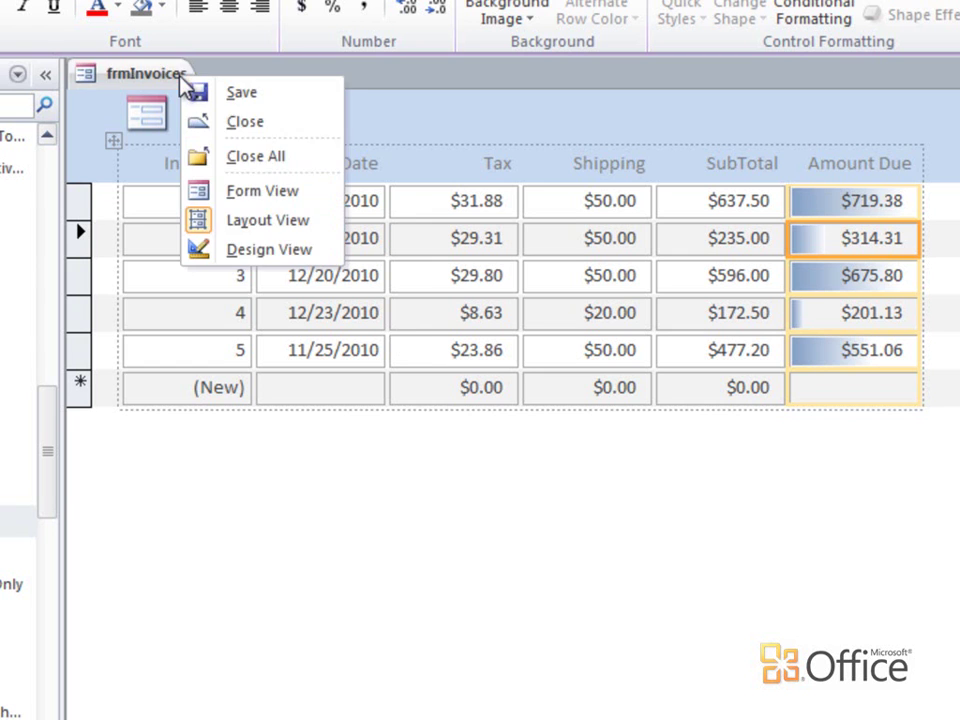
pyautogui.click(258, 191)
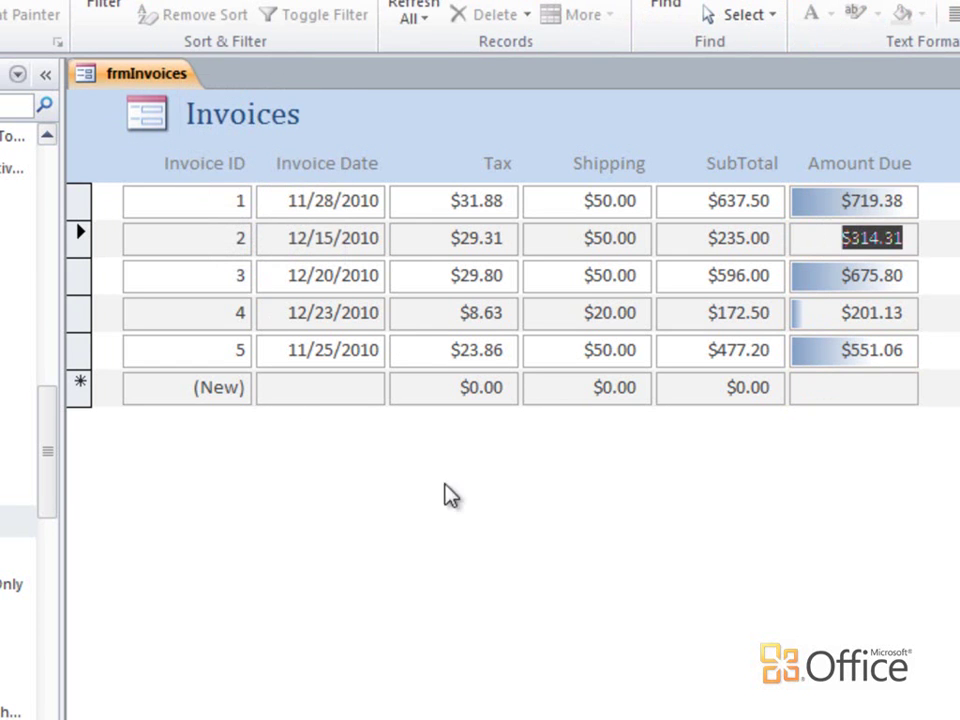
pyautogui.click(752, 390)
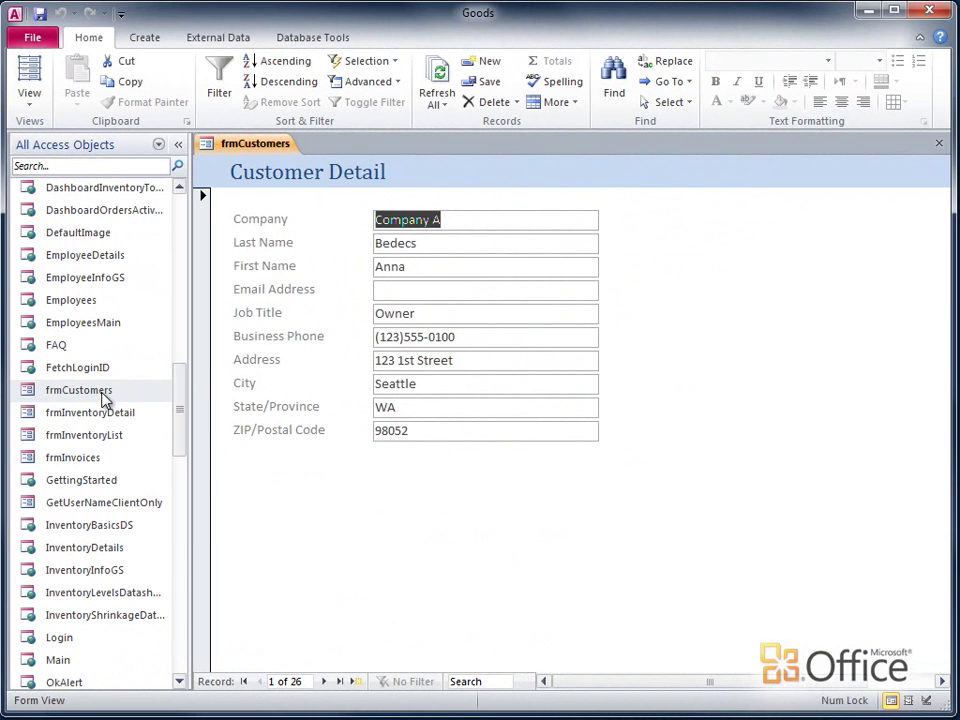
# Advance four records to Company E (record 5 of 26) and indicate its Owner job title
pyautogui.click(323, 681)
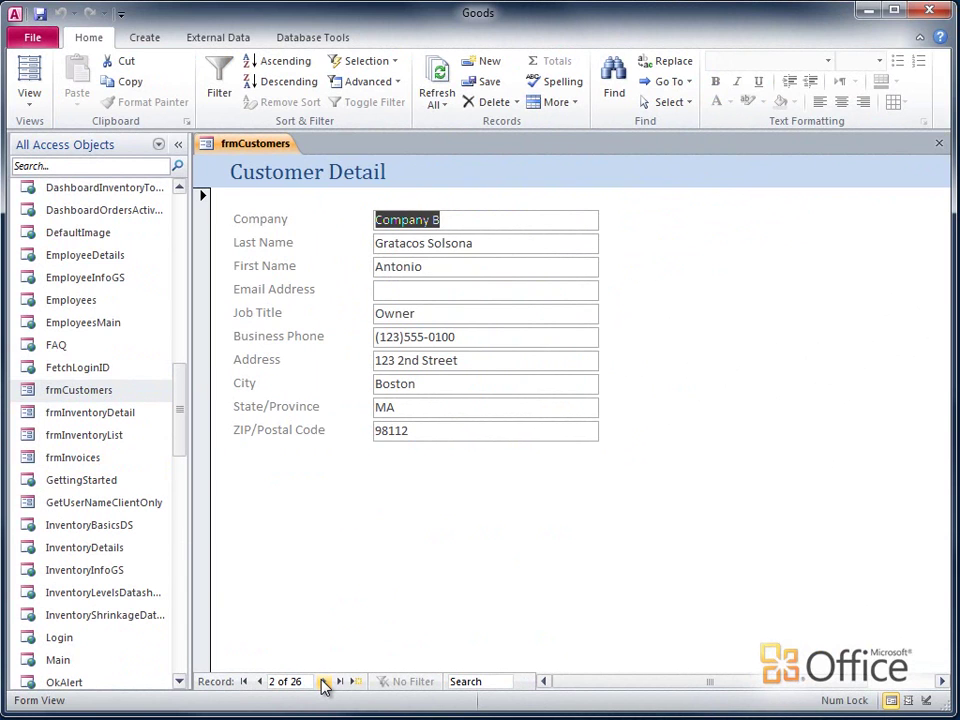
pyautogui.click(323, 681)
pyautogui.click(323, 681)
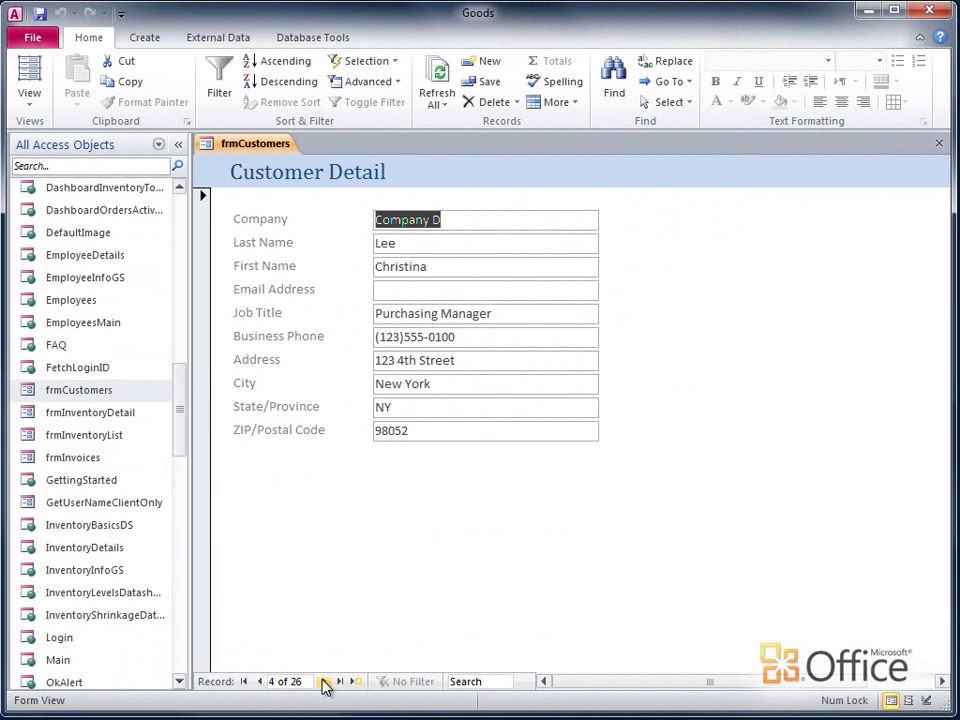
pyautogui.click(323, 681)
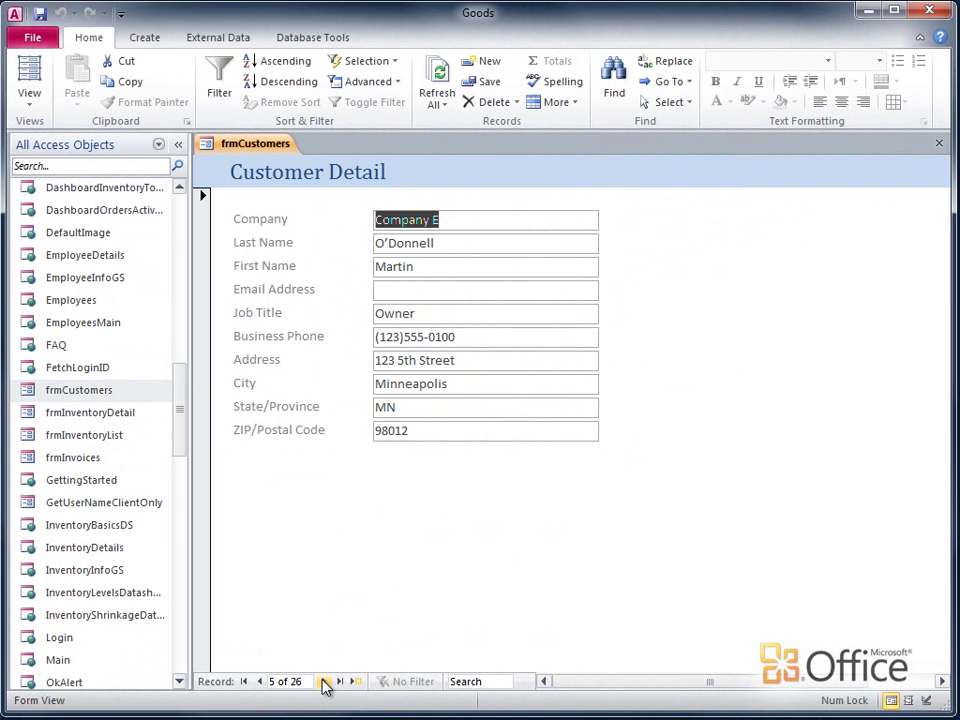
pyautogui.click(483, 315)
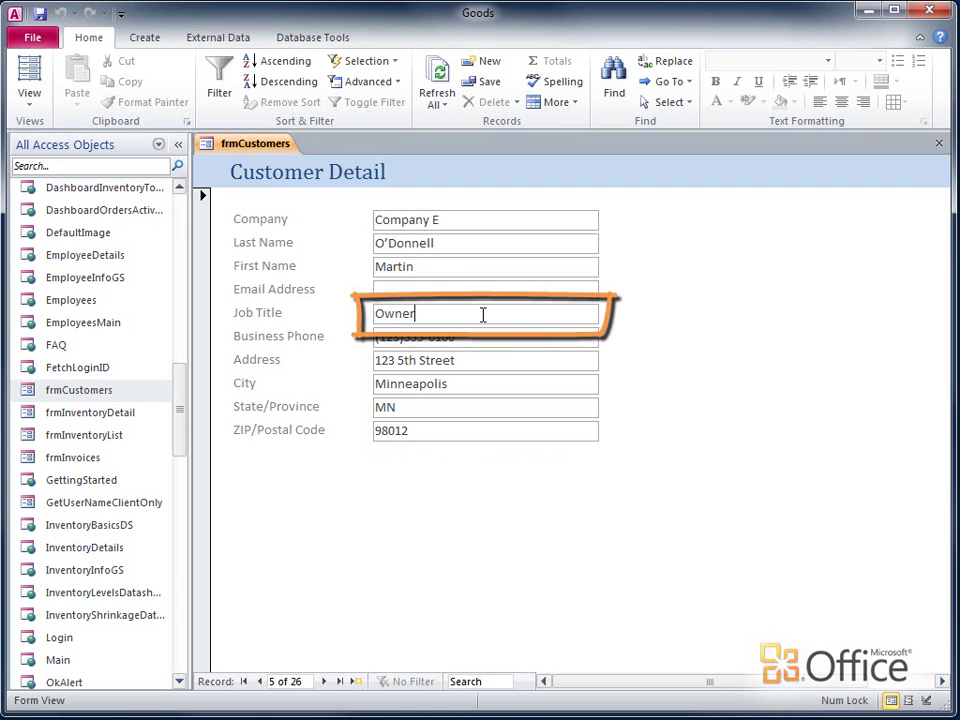
# Switch the form to Layout View and select the Address, City, State/Province and ZIP/Postal Code boxes
pyautogui.rightClick(268, 146)
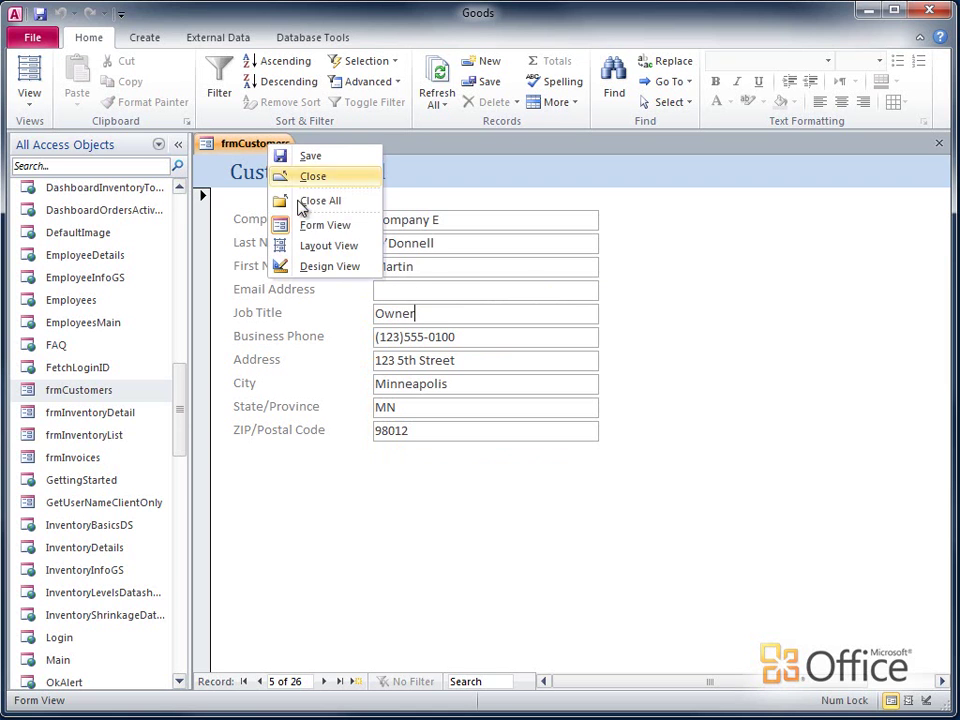
pyautogui.click(338, 247)
pyautogui.click(487, 362)
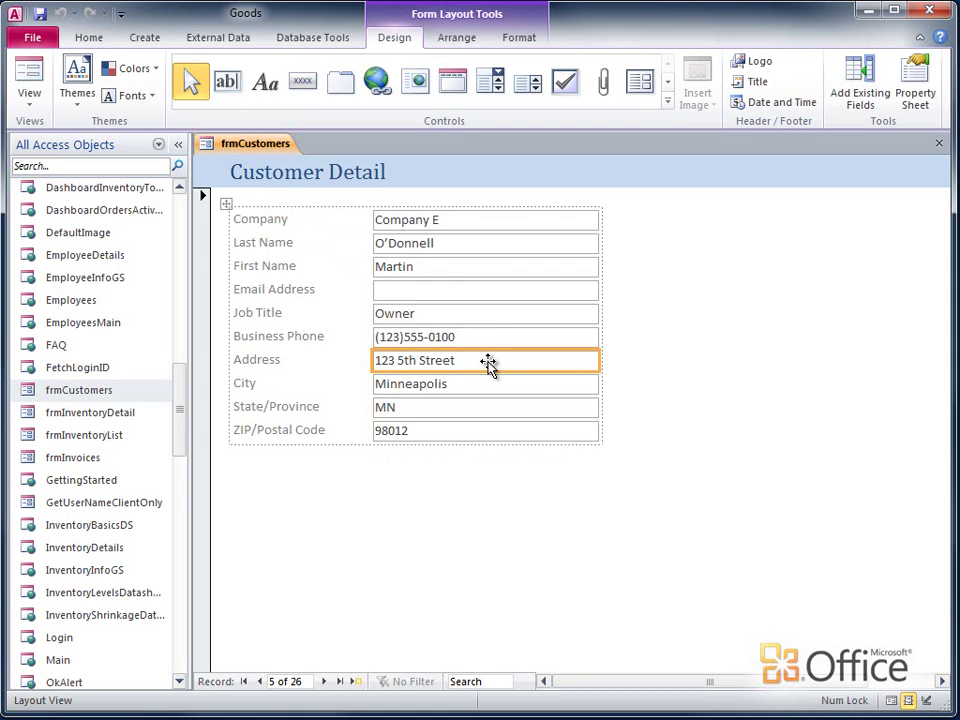
pyautogui.press('shift')
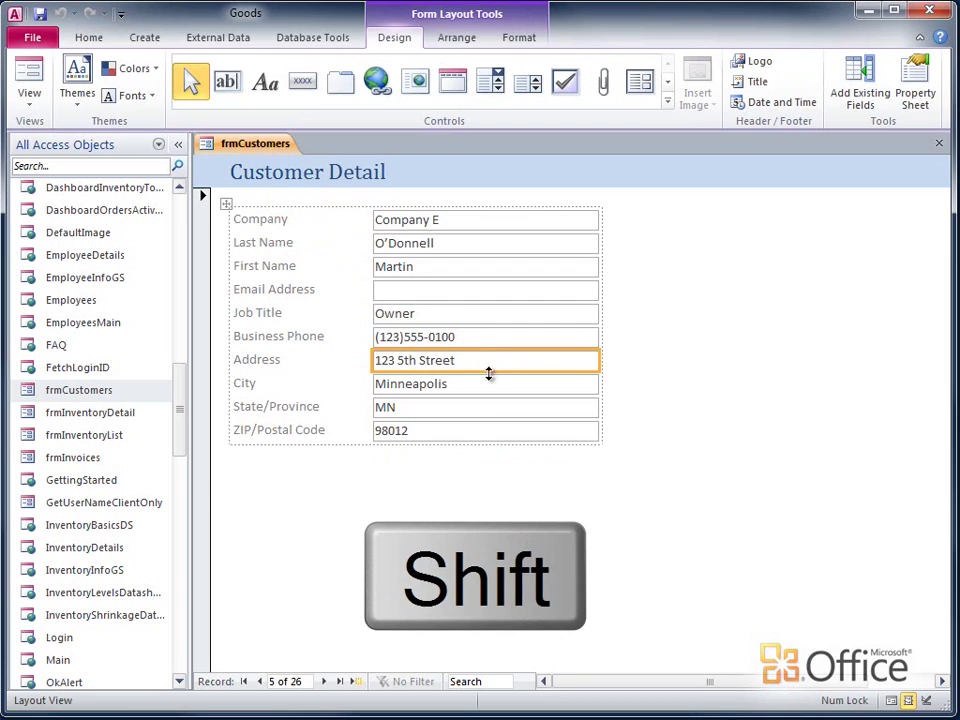
pyautogui.keyDown('shift'); pyautogui.click(485, 433); pyautogui.keyUp('shift')
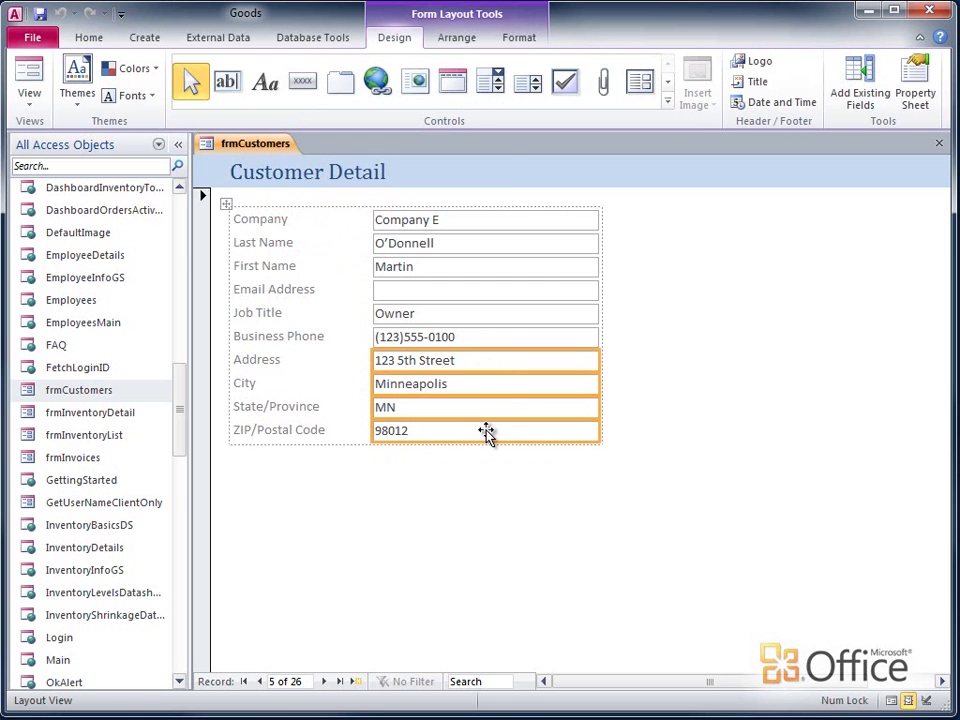
# Add an Expression Is rule [JobTitle] ="Owner" that turns Enabled off for the selected address fields
pyautogui.click(517, 42)
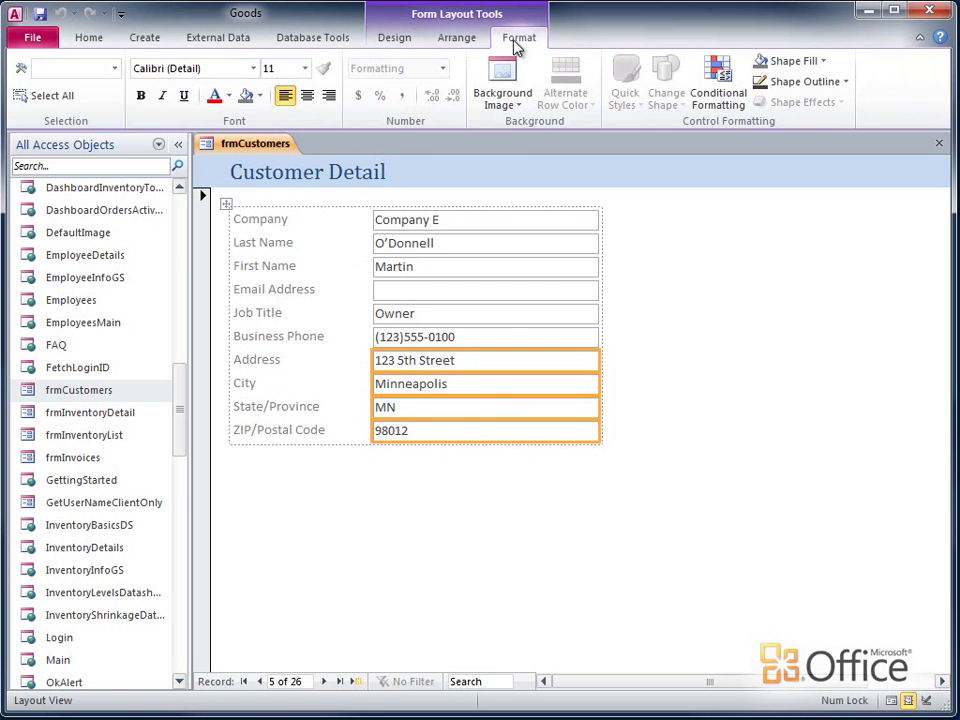
pyautogui.click(714, 80)
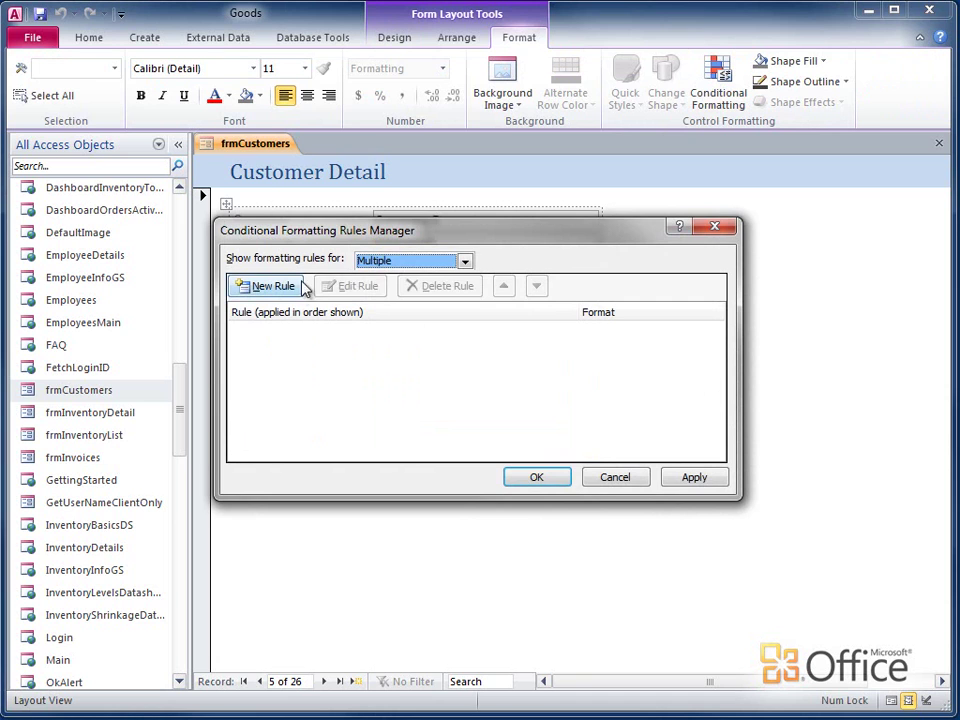
pyautogui.click(294, 292)
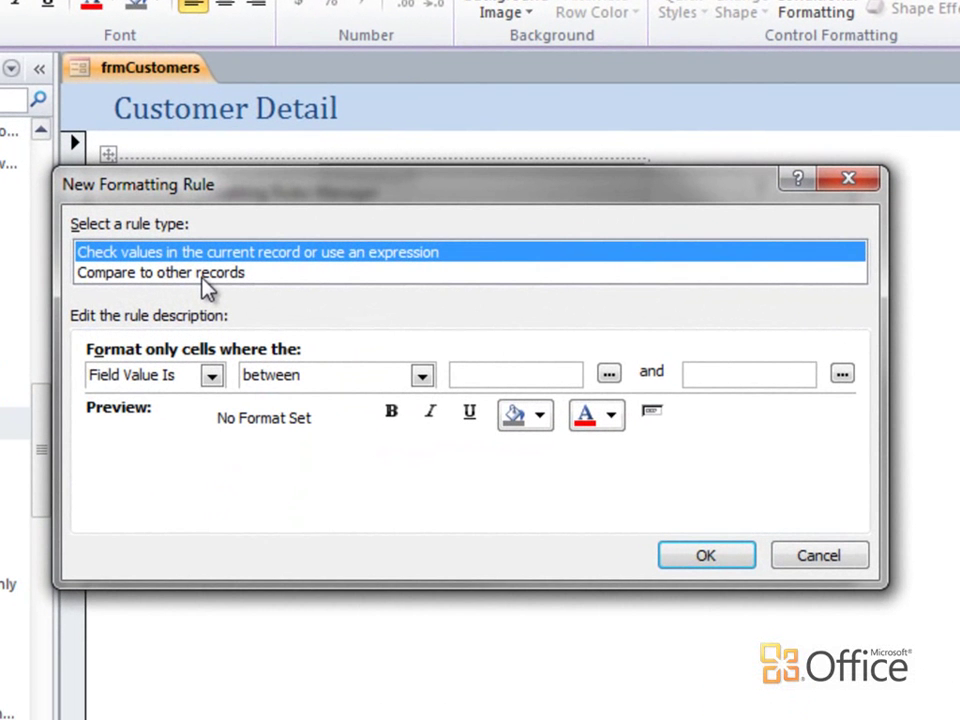
pyautogui.click(212, 375)
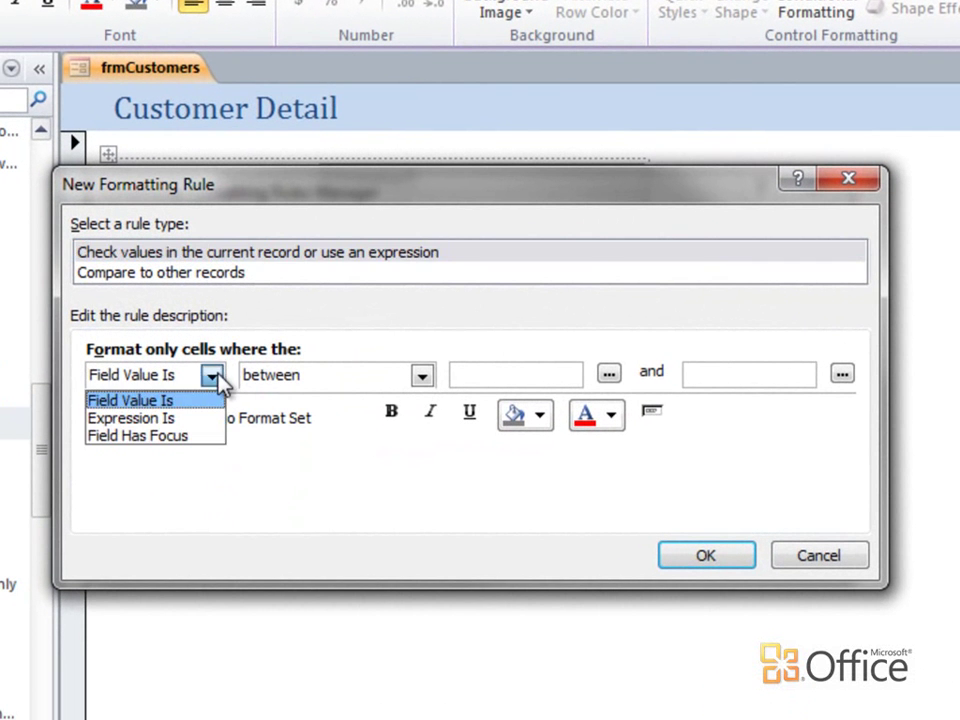
pyautogui.click(207, 417)
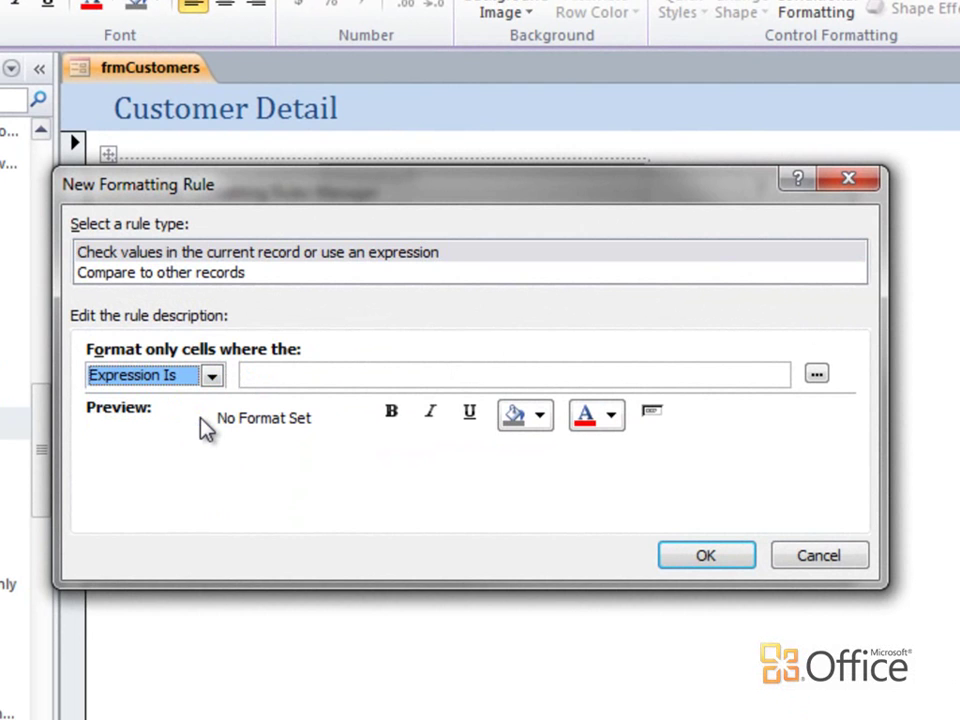
pyautogui.click(298, 376)
pyautogui.write('[JobT')
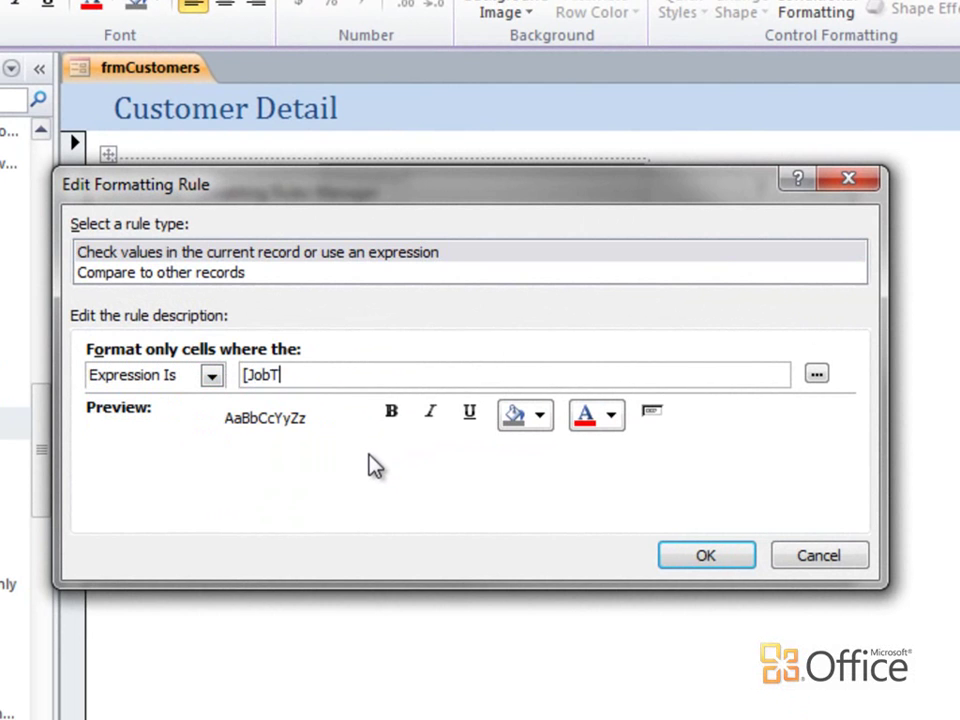
pyautogui.write('itle] ="Owner"')
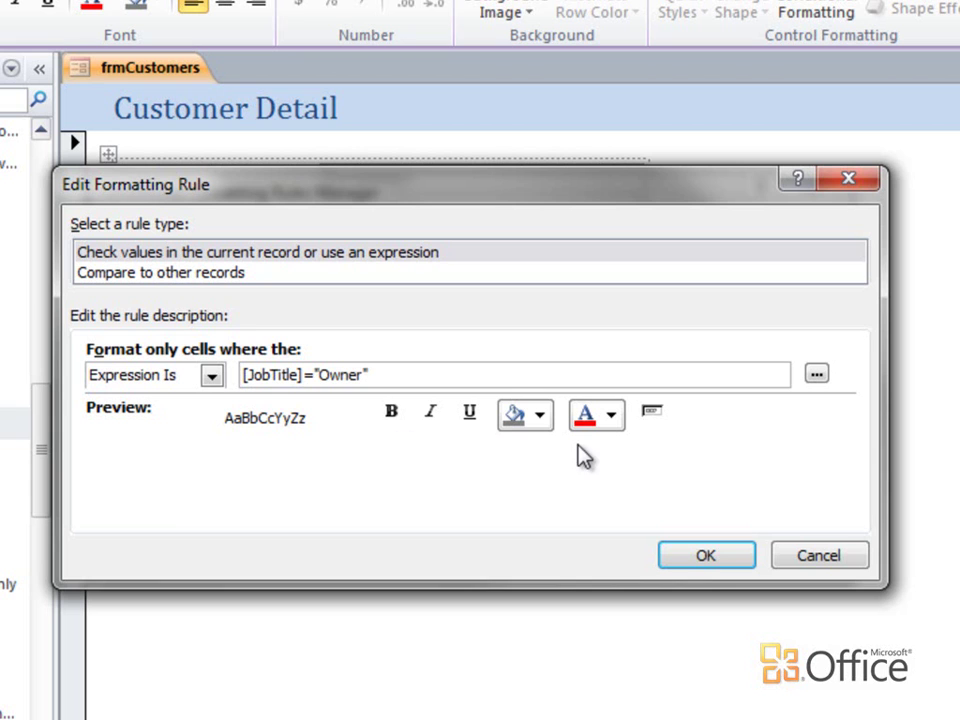
pyautogui.click(651, 414)
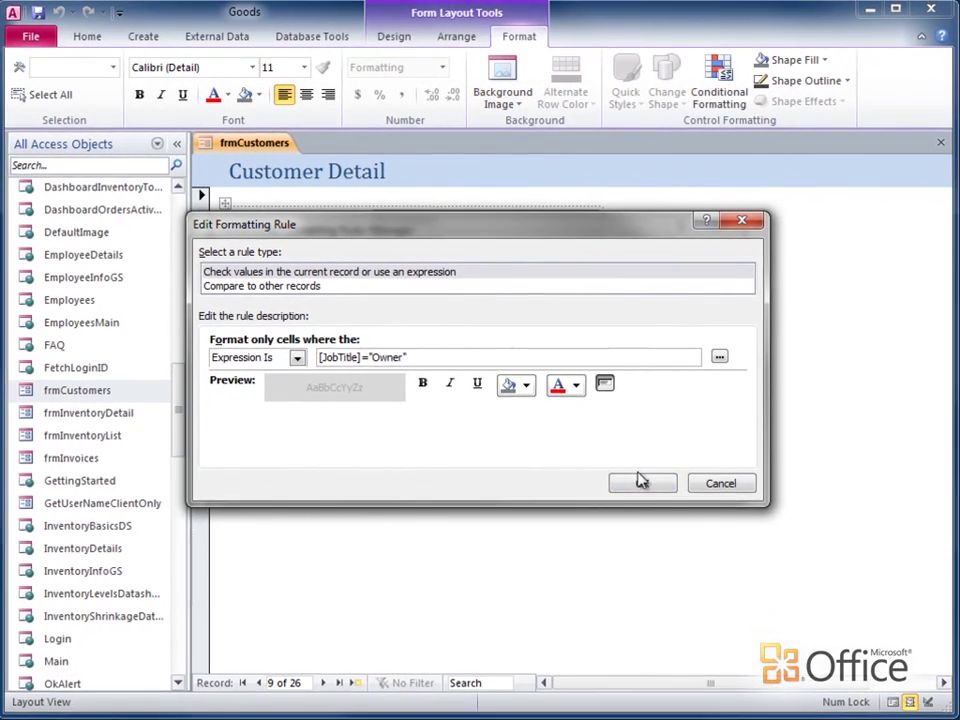
pyautogui.click(706, 555)
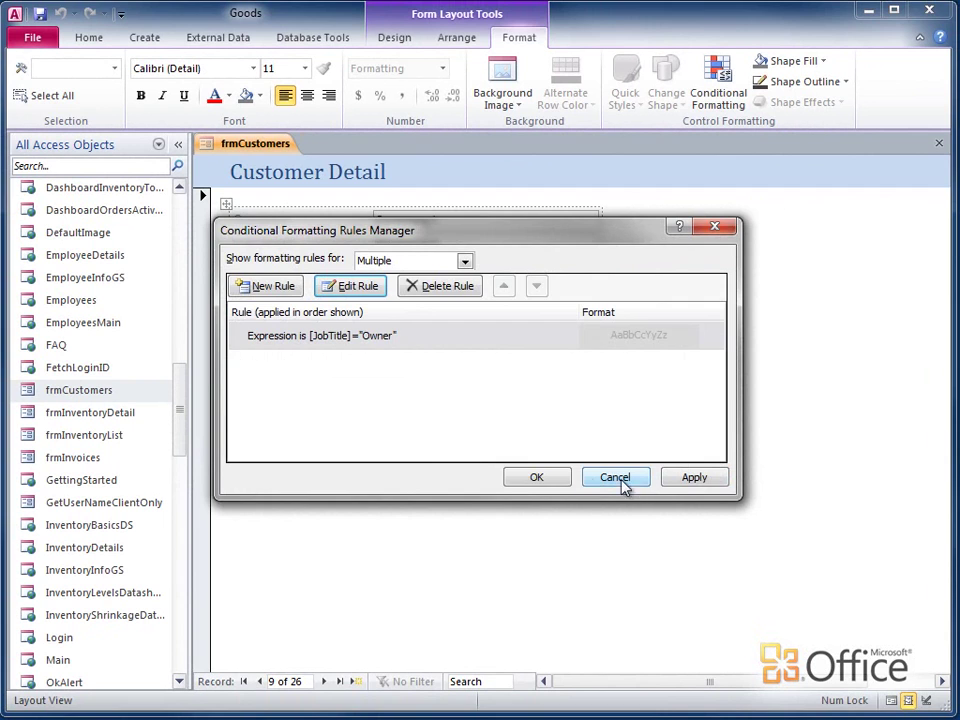
pyautogui.click(557, 484)
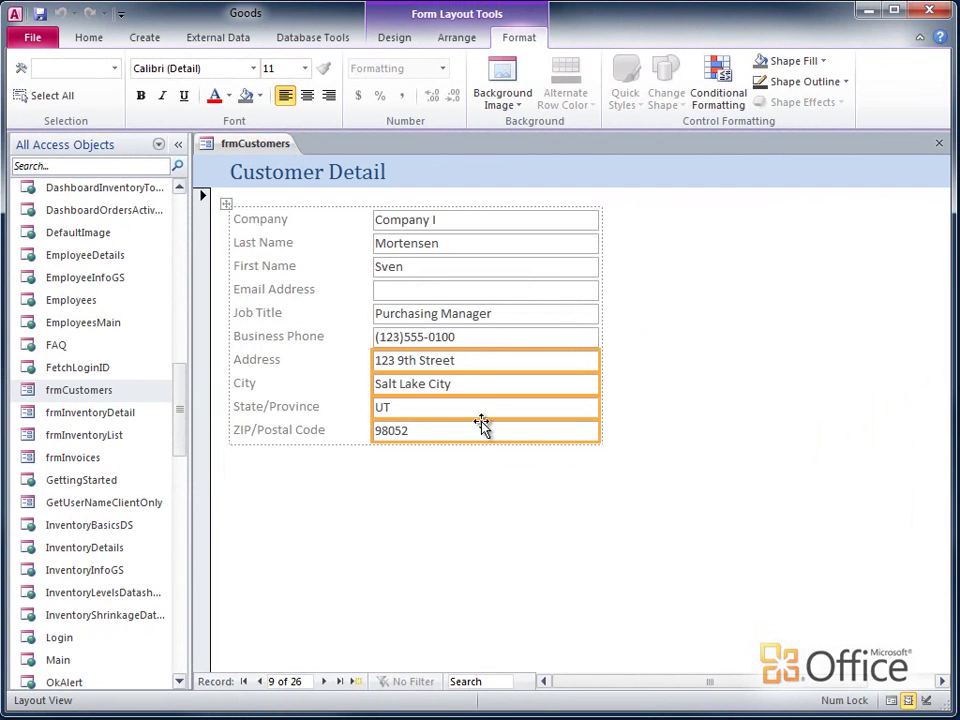
# Return to Form View and step from the first record to Company E, checking owners' disabled address fields
pyautogui.rightClick(282, 150)
pyautogui.click(316, 230)
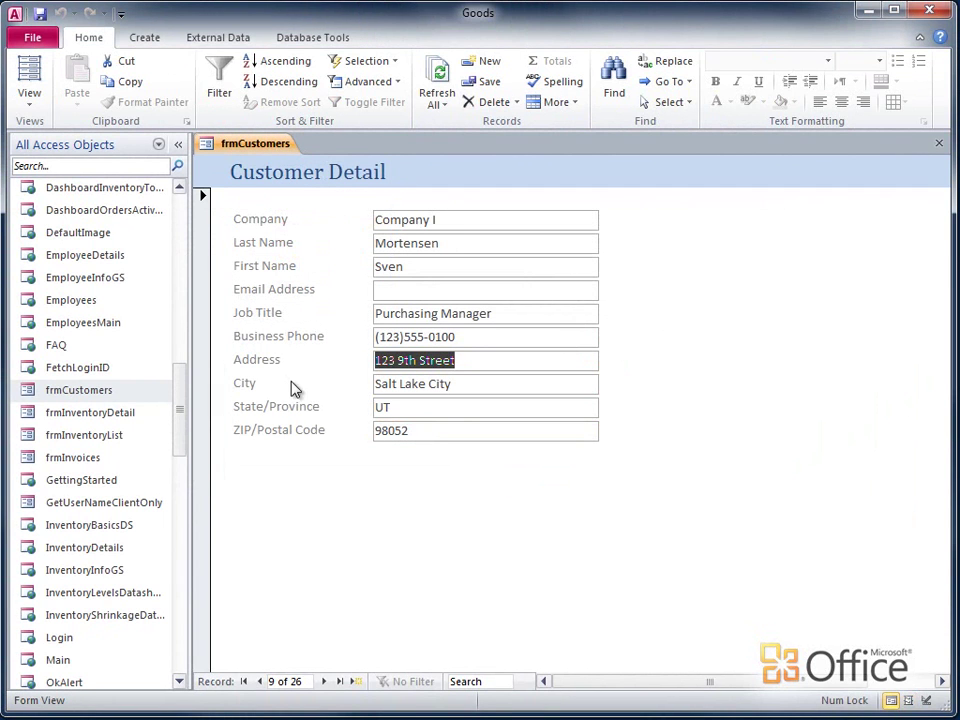
pyautogui.click(243, 681)
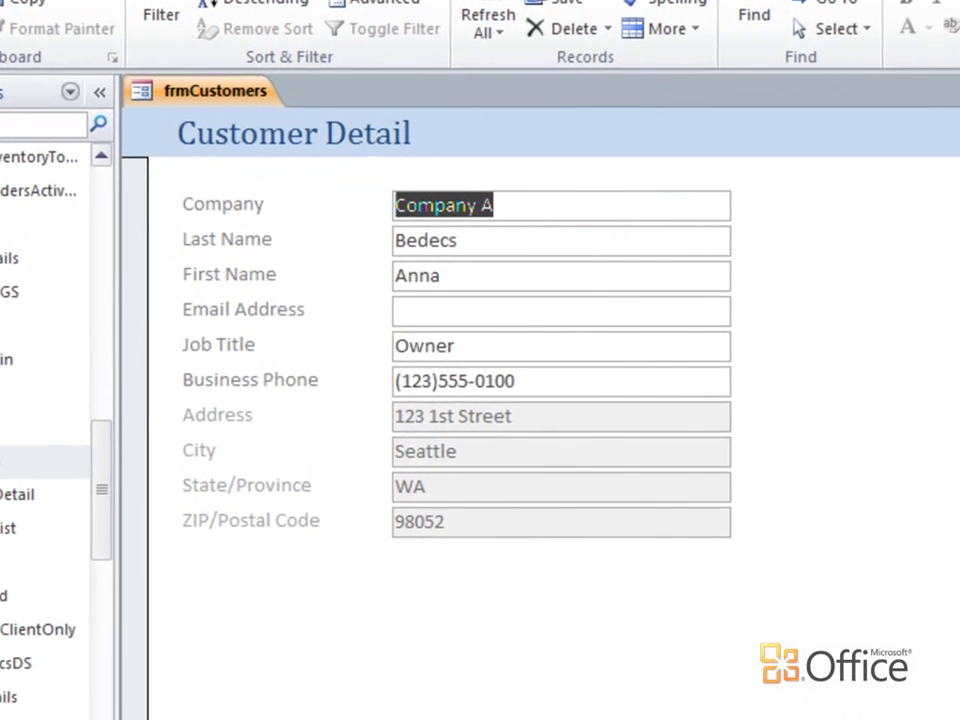
pyautogui.click(323, 681)
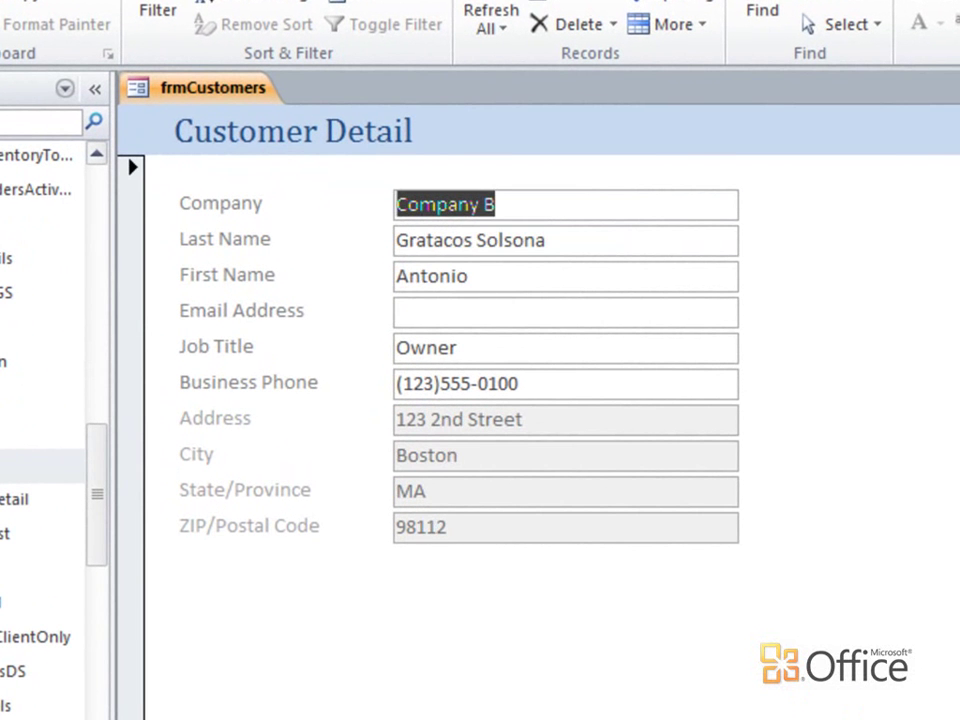
pyautogui.press('pagedown')
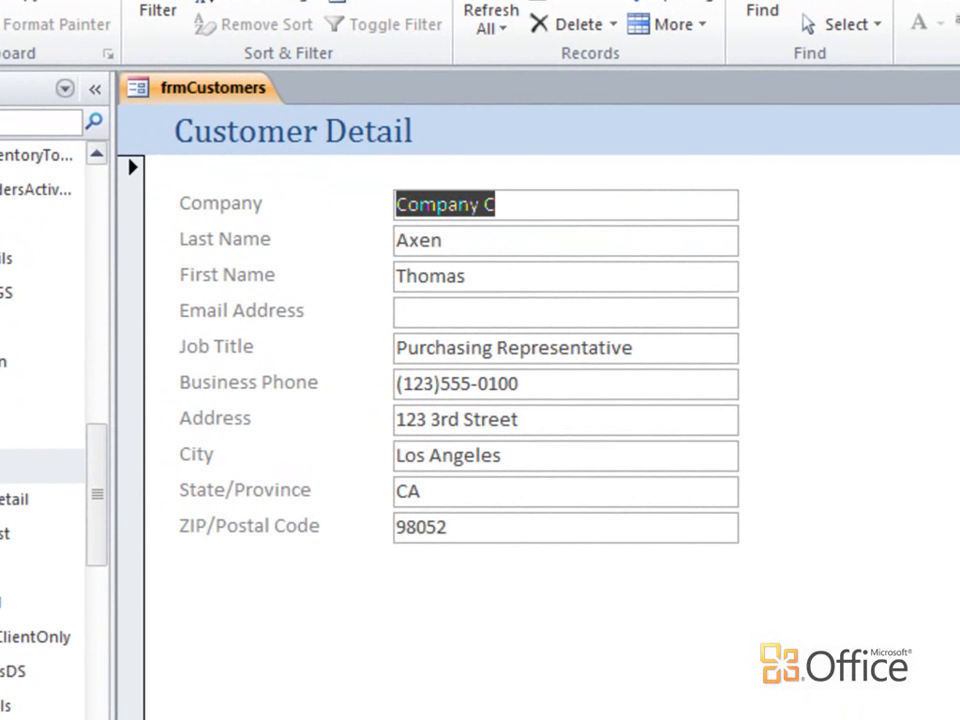
pyautogui.press('pagedown')
pyautogui.press('pagedown')
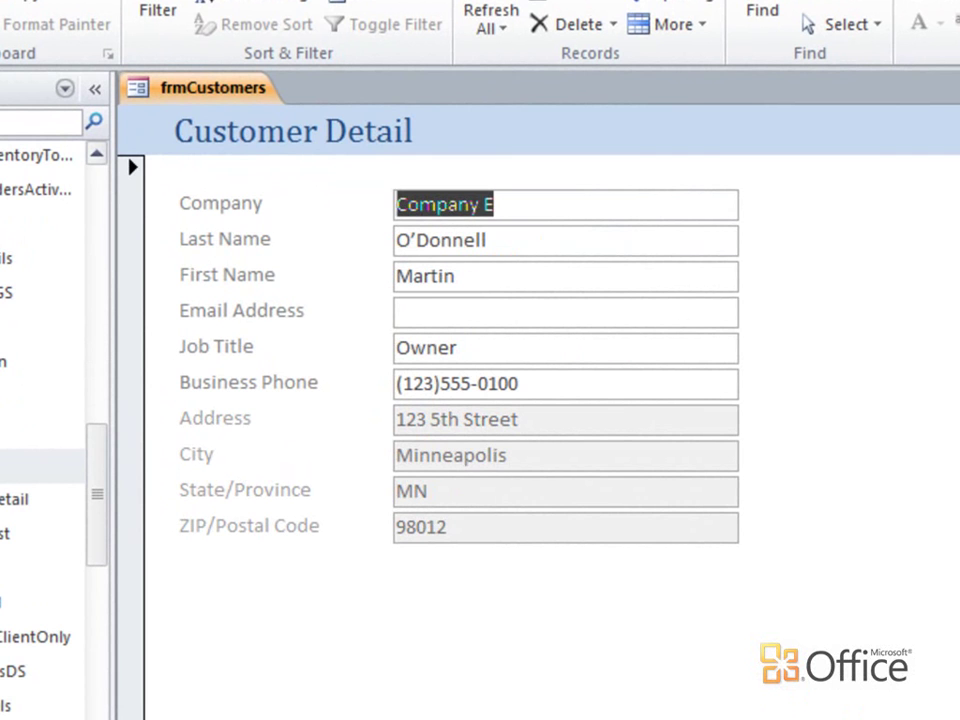